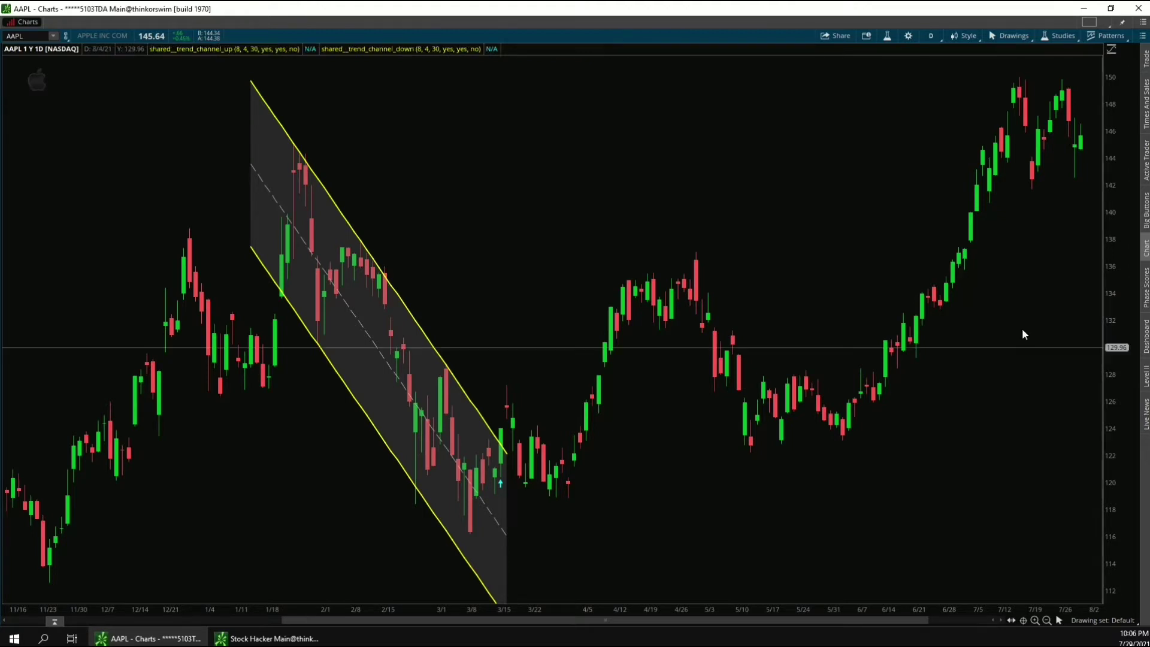
- Delete the trend channel up_scan and down_scan studies from the AAPL chart's study list
click(887, 37)
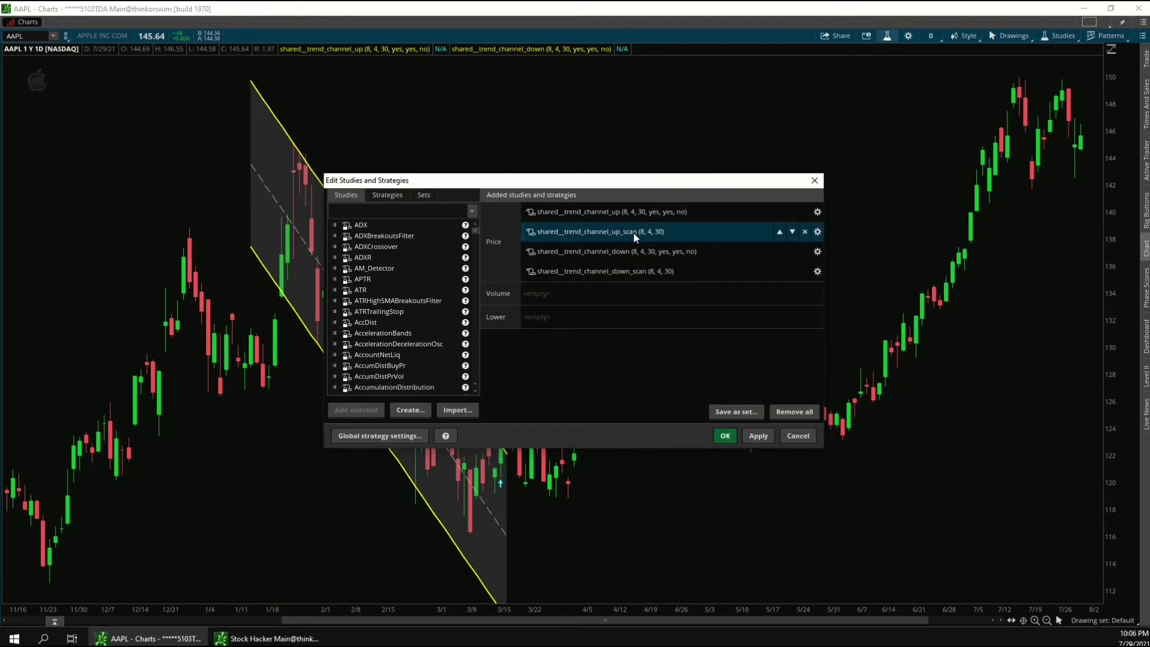
click(804, 231)
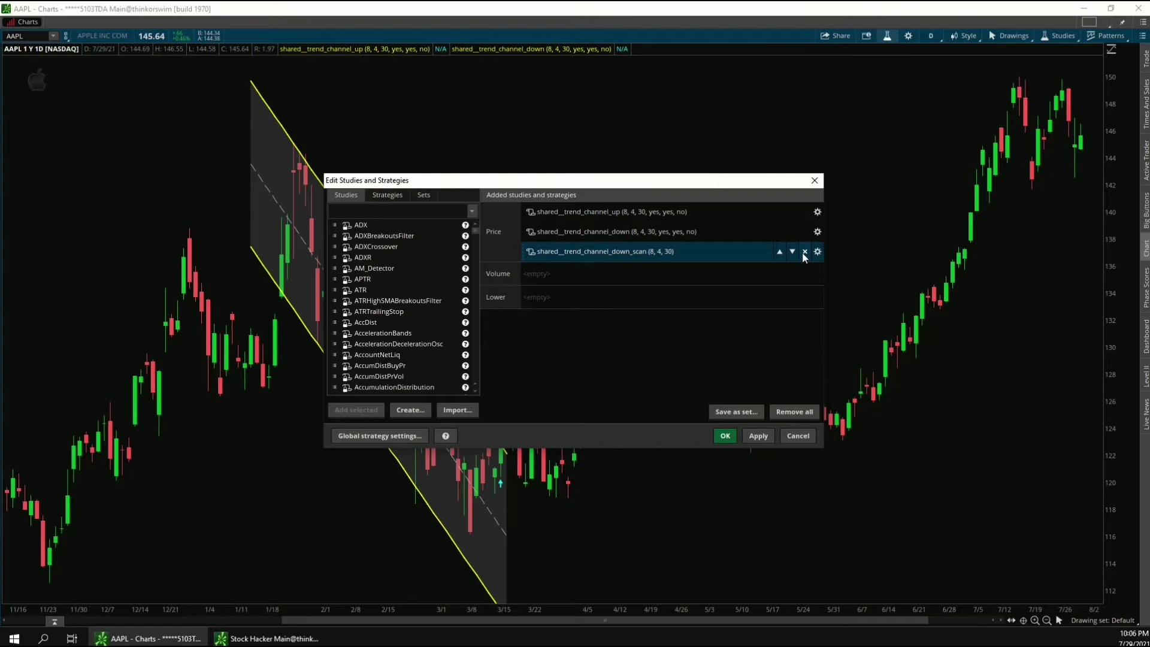
click(804, 252)
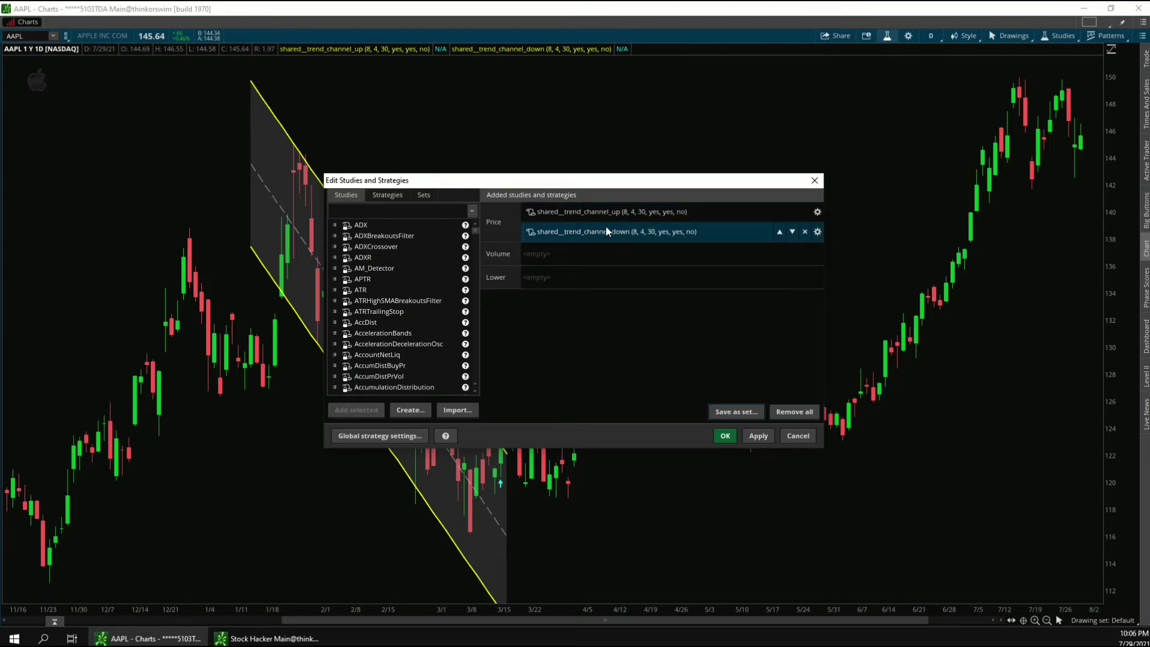
click(725, 436)
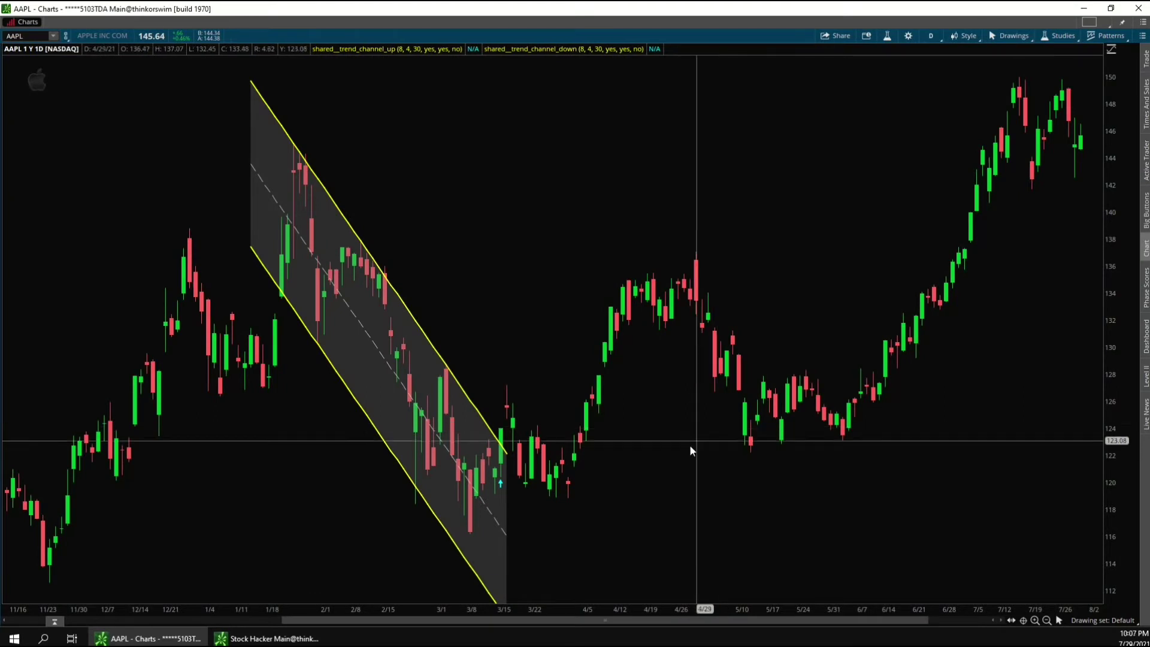
- Set show pivots to Yes on the down trend channel, apply, then select the slope percent tolerance
double_click(488, 532)
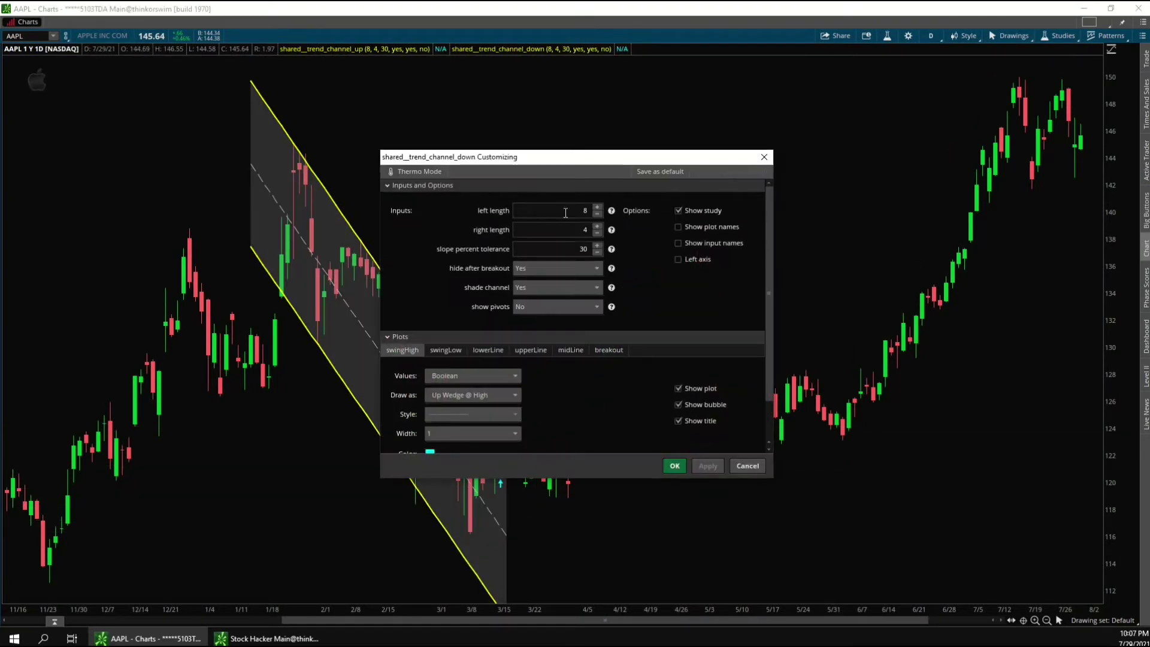
drag(557, 161, 742, 149)
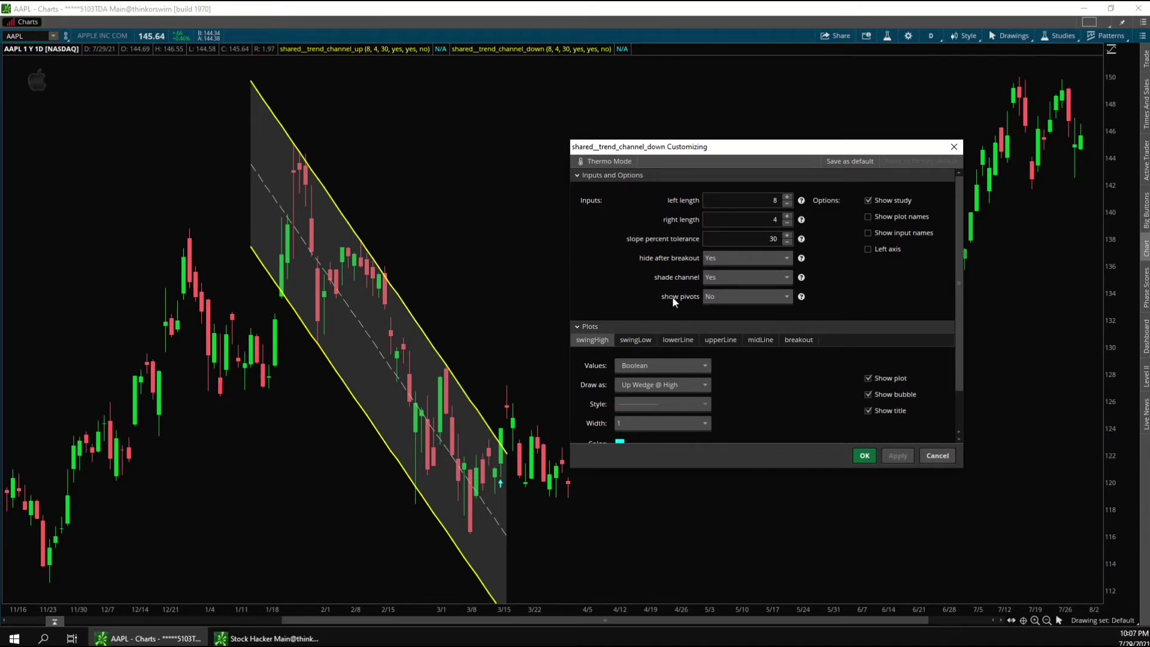
click(719, 297)
click(722, 310)
click(896, 455)
click(750, 237)
click(759, 238)
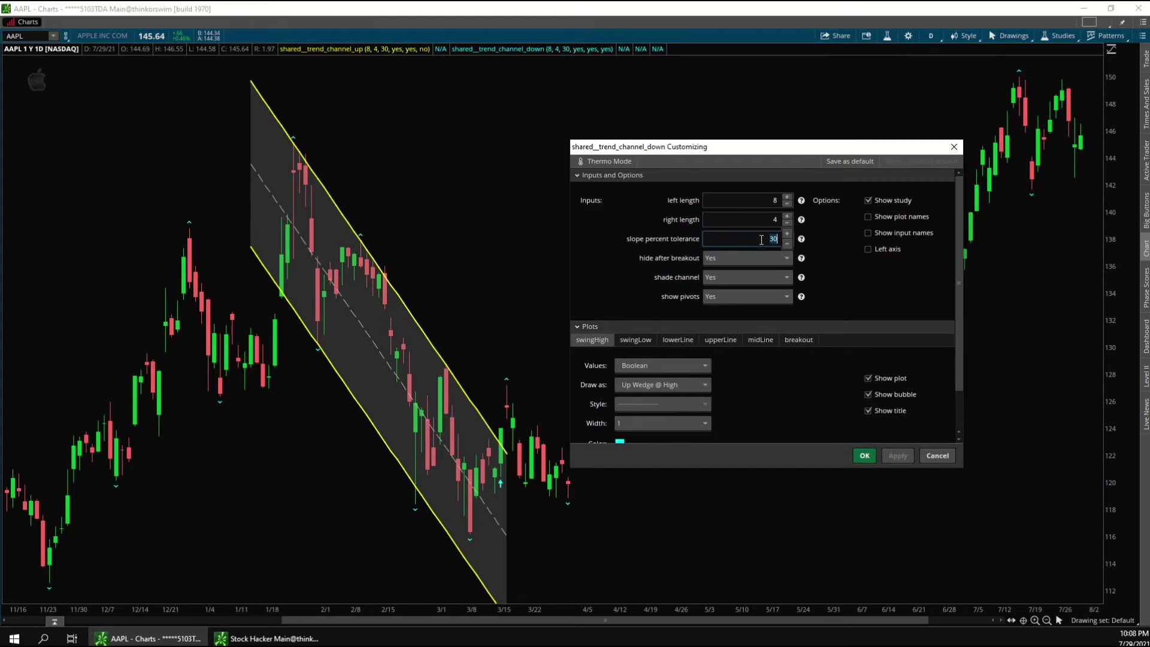
- Preview the down channel extending past breakout by applying hide after breakout No
drag(700, 150, 785, 155)
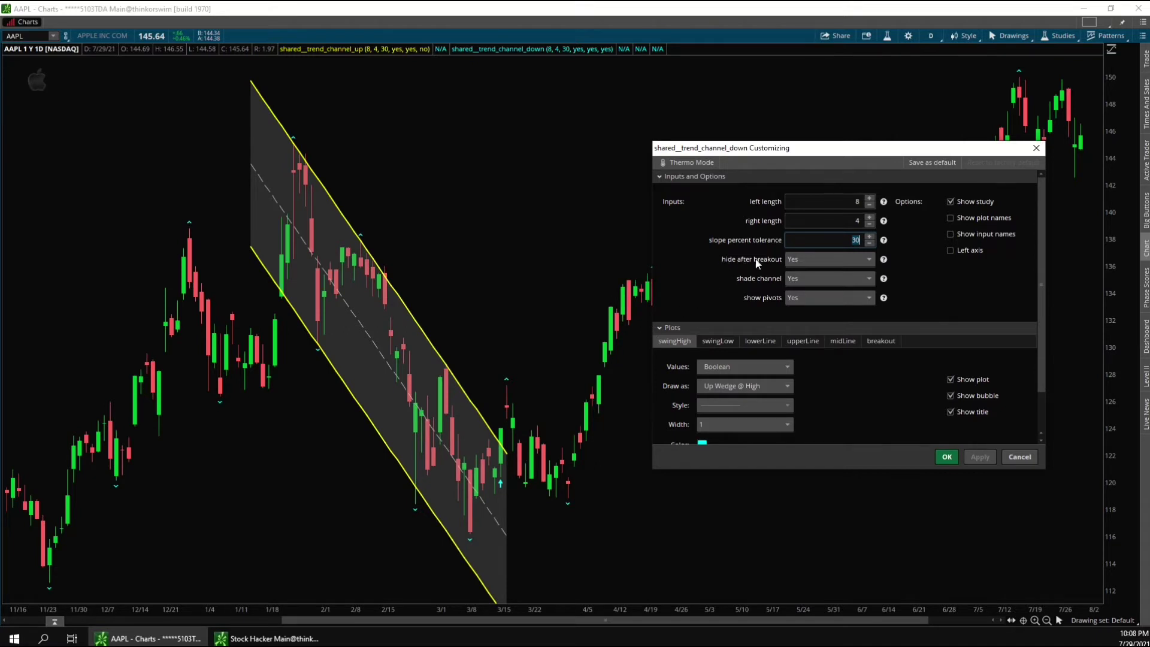
click(803, 260)
click(807, 293)
click(980, 457)
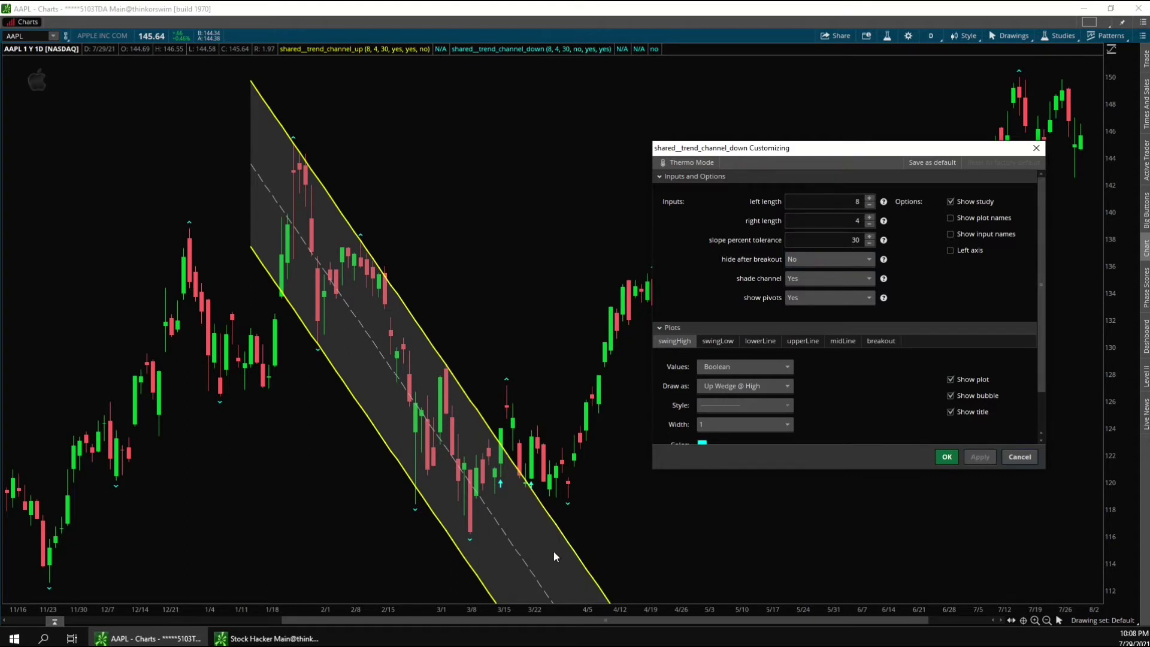
- Set hide after breakout back to Yes and show pivots to No
click(789, 261)
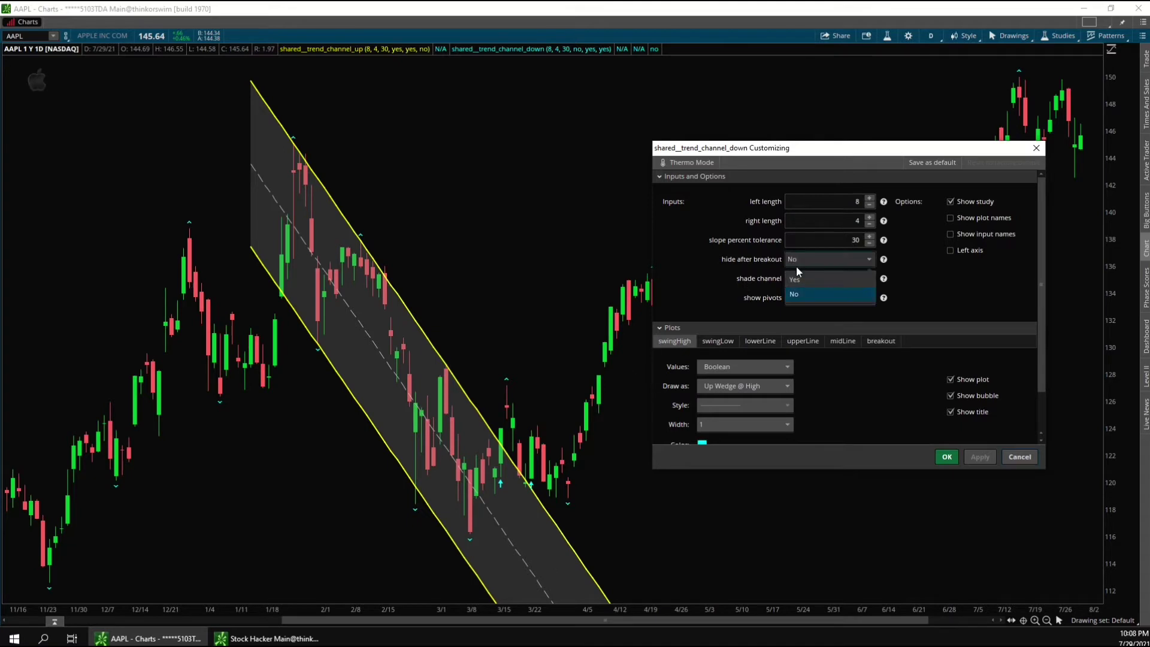
click(796, 280)
click(796, 298)
click(796, 329)
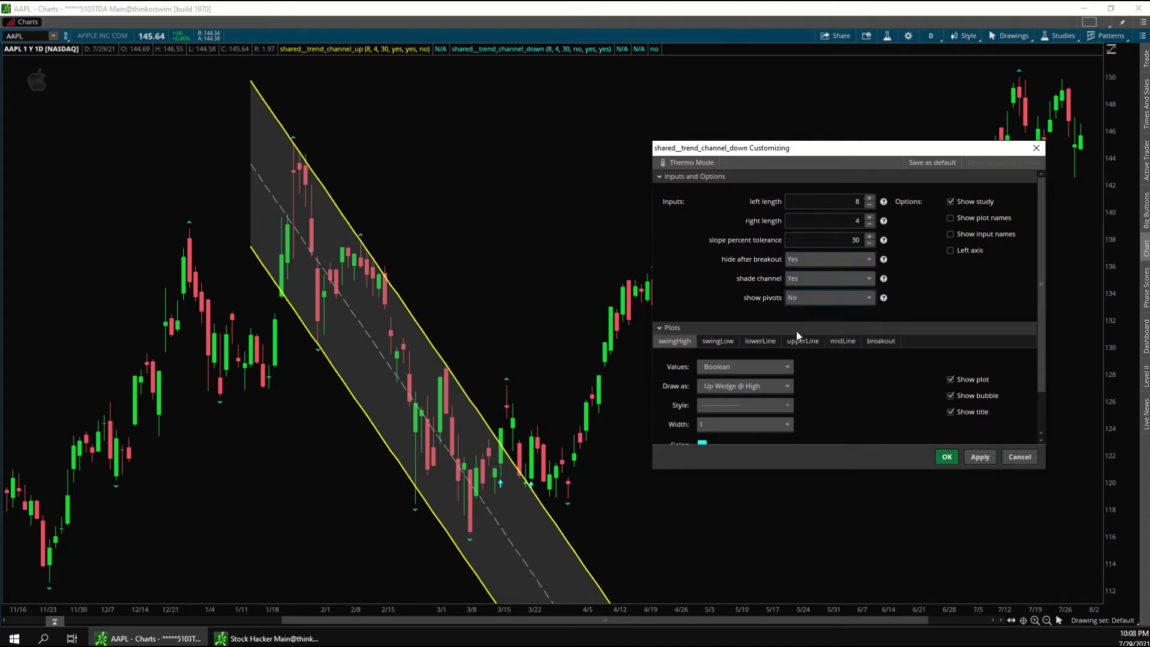
- Preview the down channel unshaded by applying shade channel No
click(799, 280)
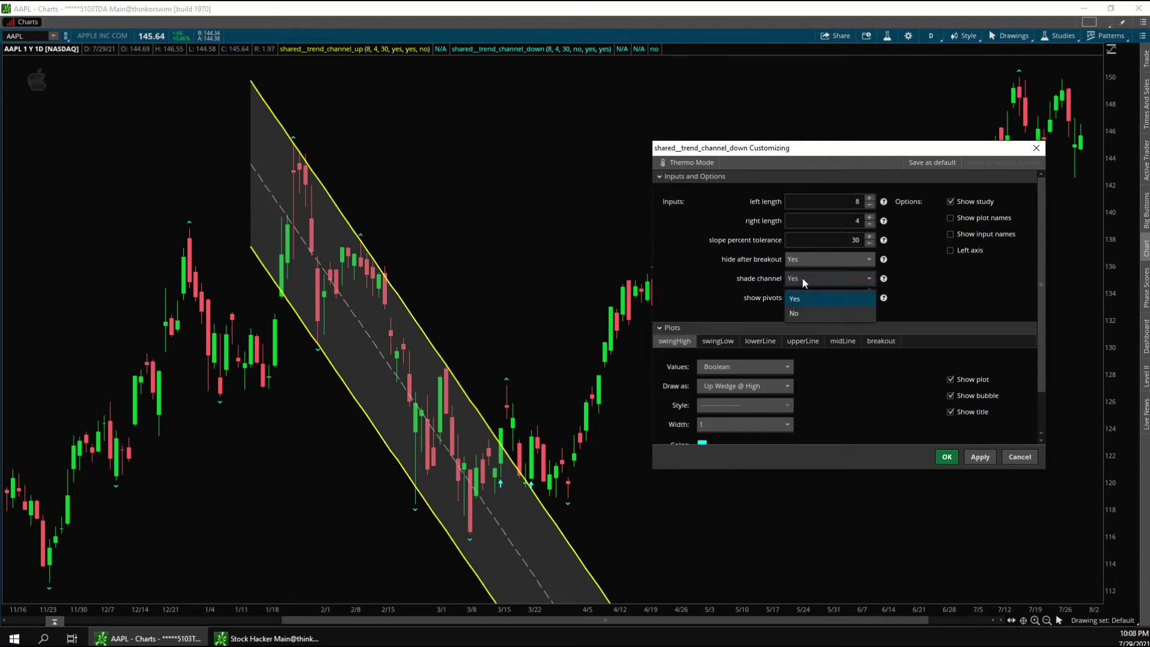
click(802, 314)
click(978, 455)
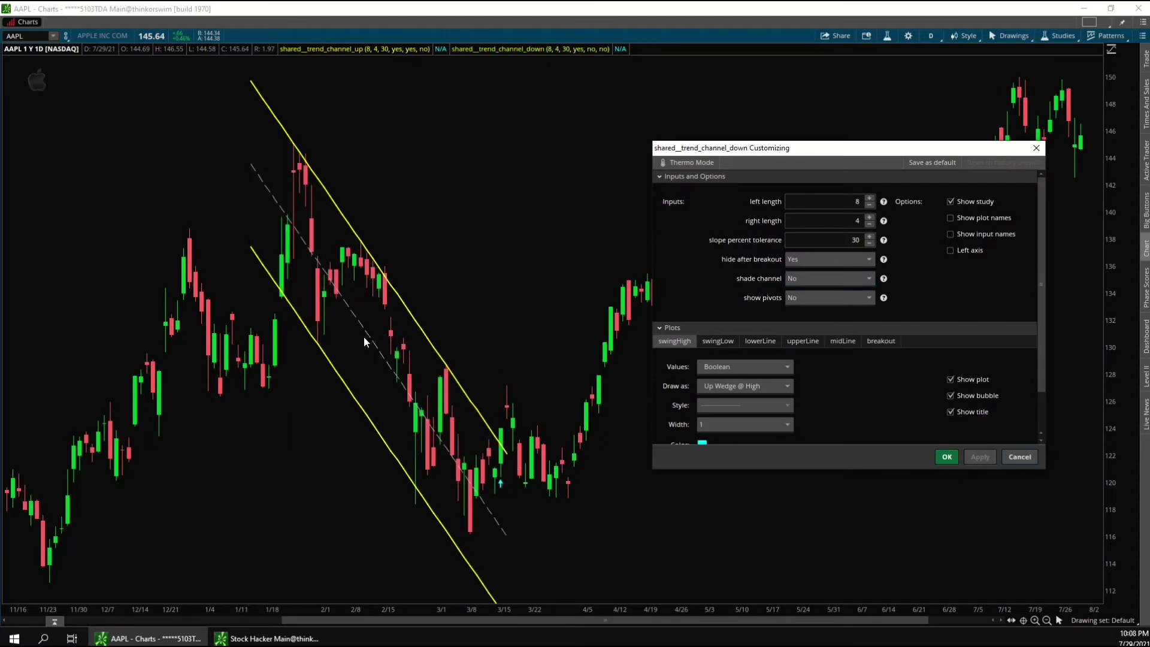
- Set shade channel back to Yes and apply it
click(805, 278)
click(805, 295)
click(985, 453)
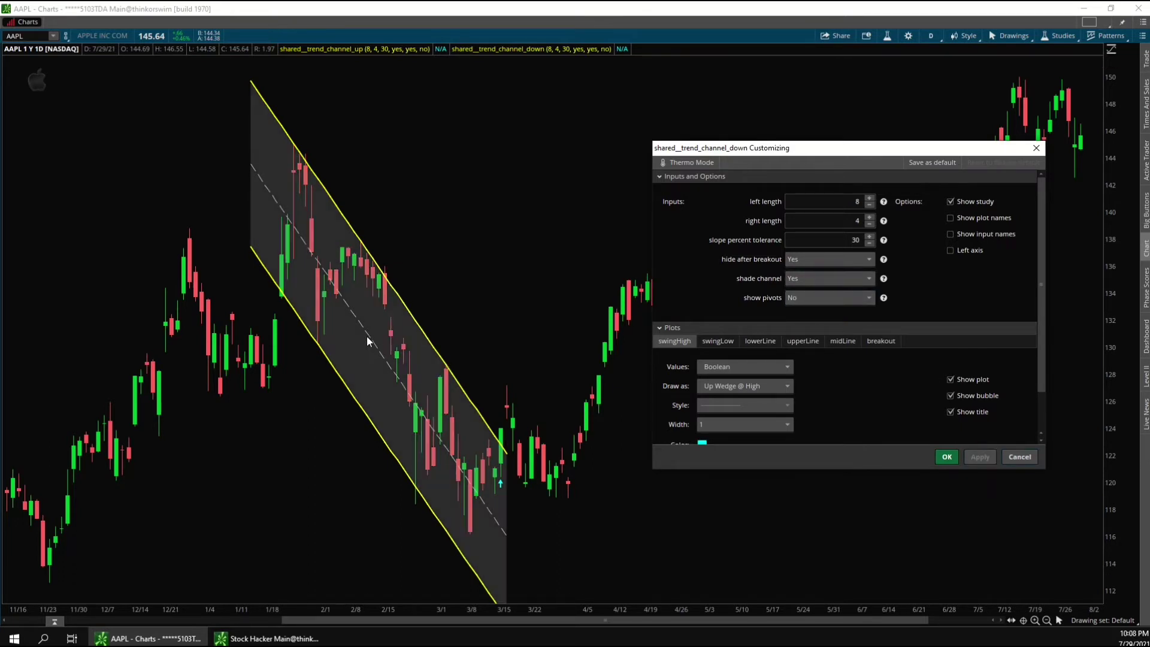
- Set the Globals channel colour to gold, apply, and close the down channel settings with OK
click(666, 328)
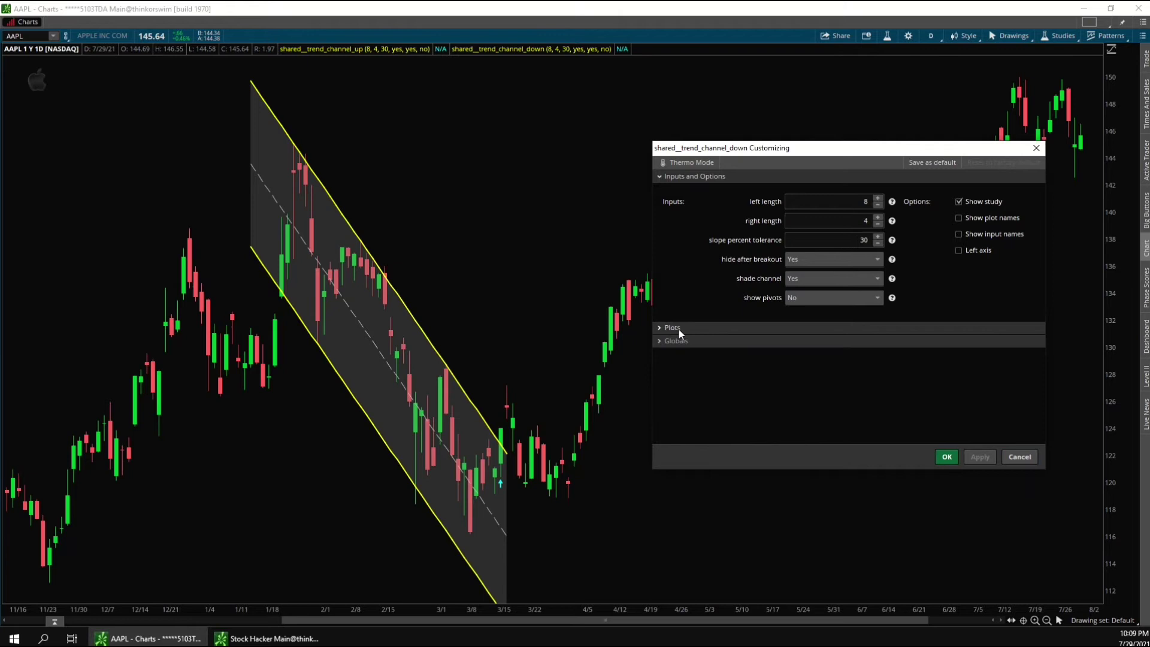
click(667, 341)
click(674, 400)
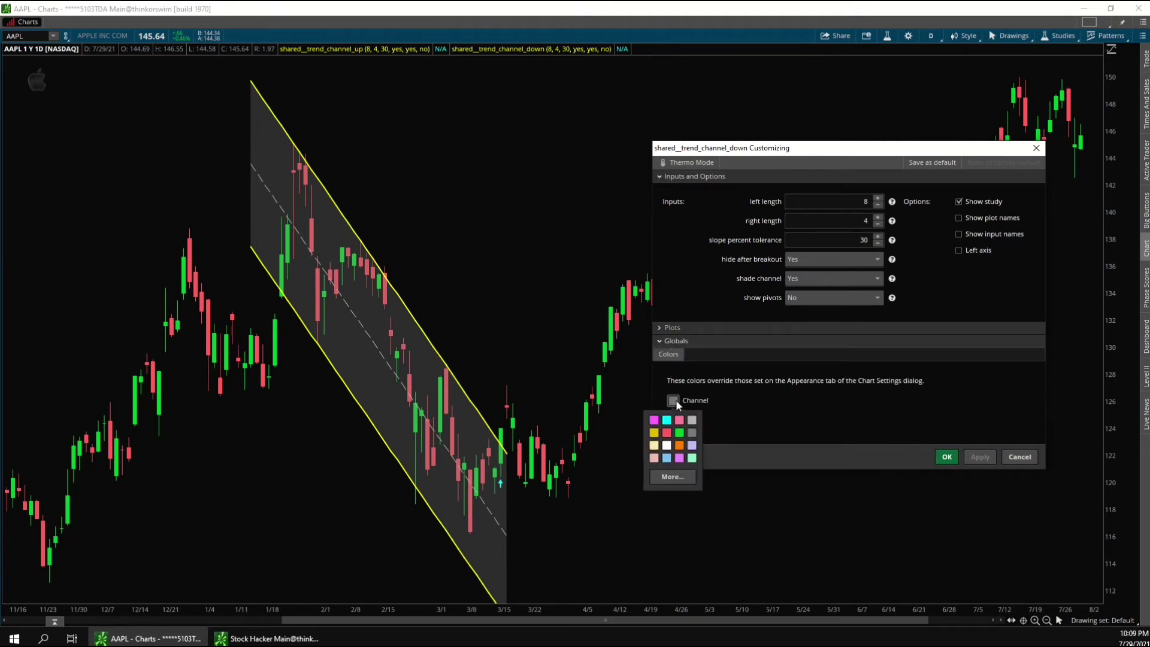
click(654, 433)
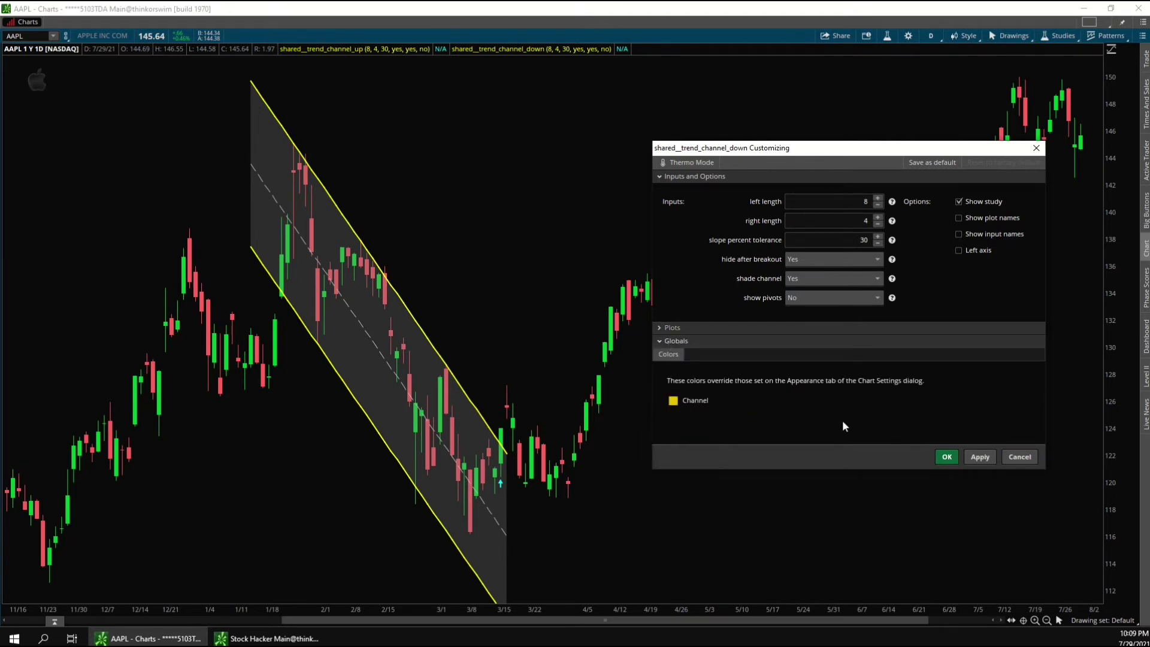
click(980, 456)
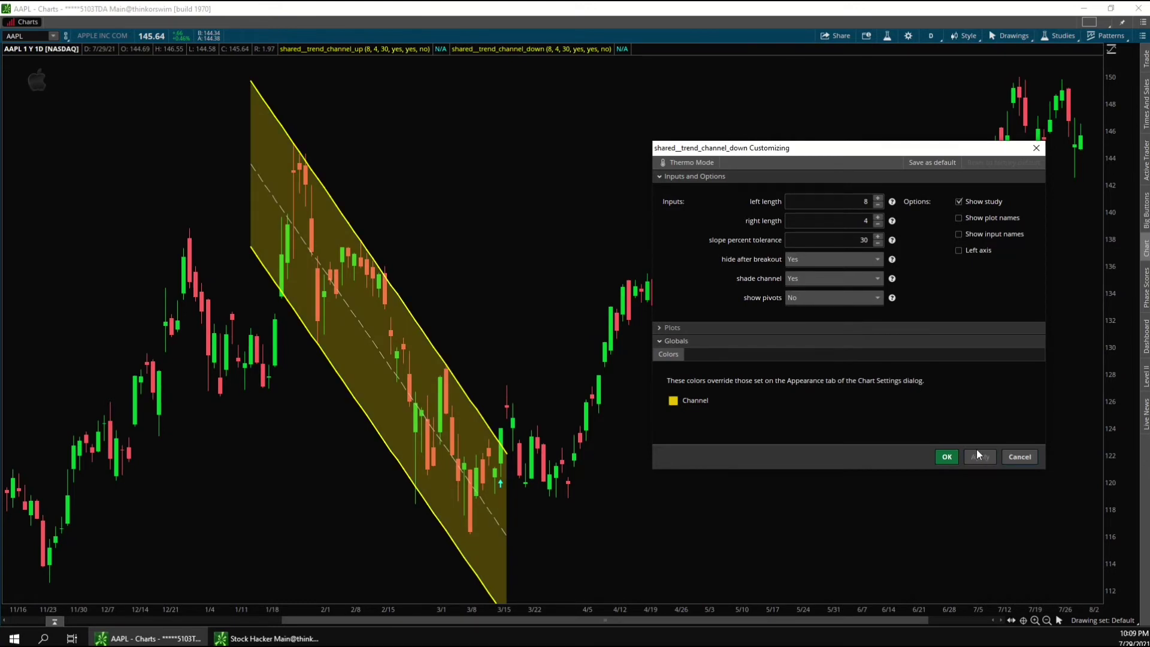
click(946, 456)
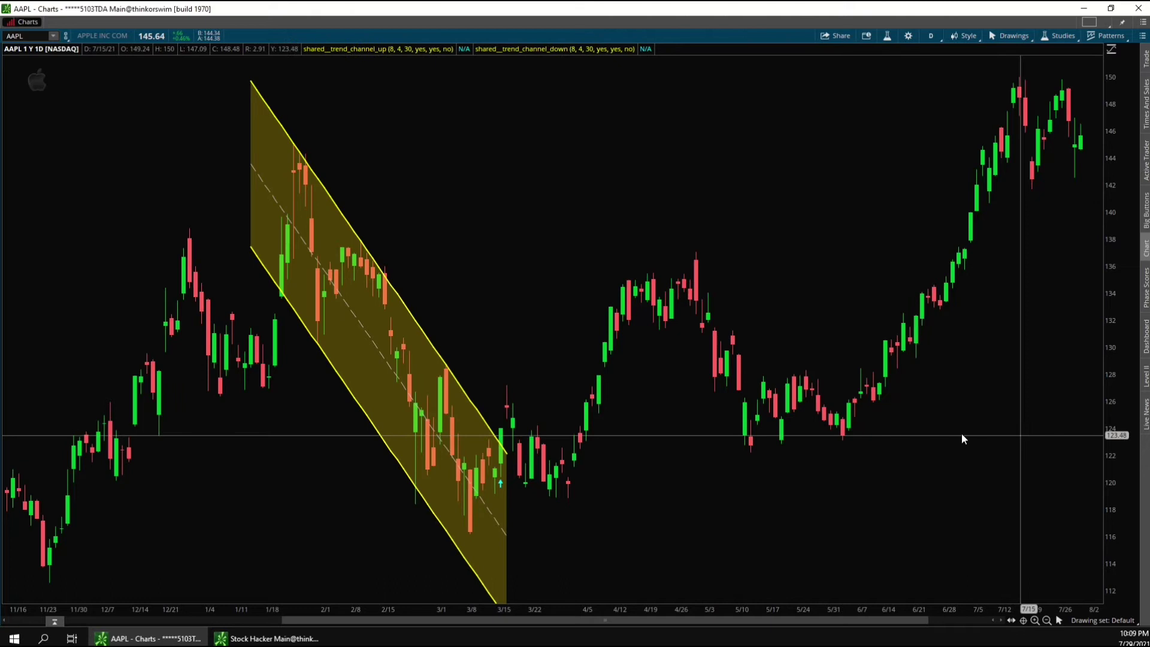
- Switch to Stock Hacker and review the Trend Channel Scan's daily aggregation and S&P 500 symbol set
click(257, 639)
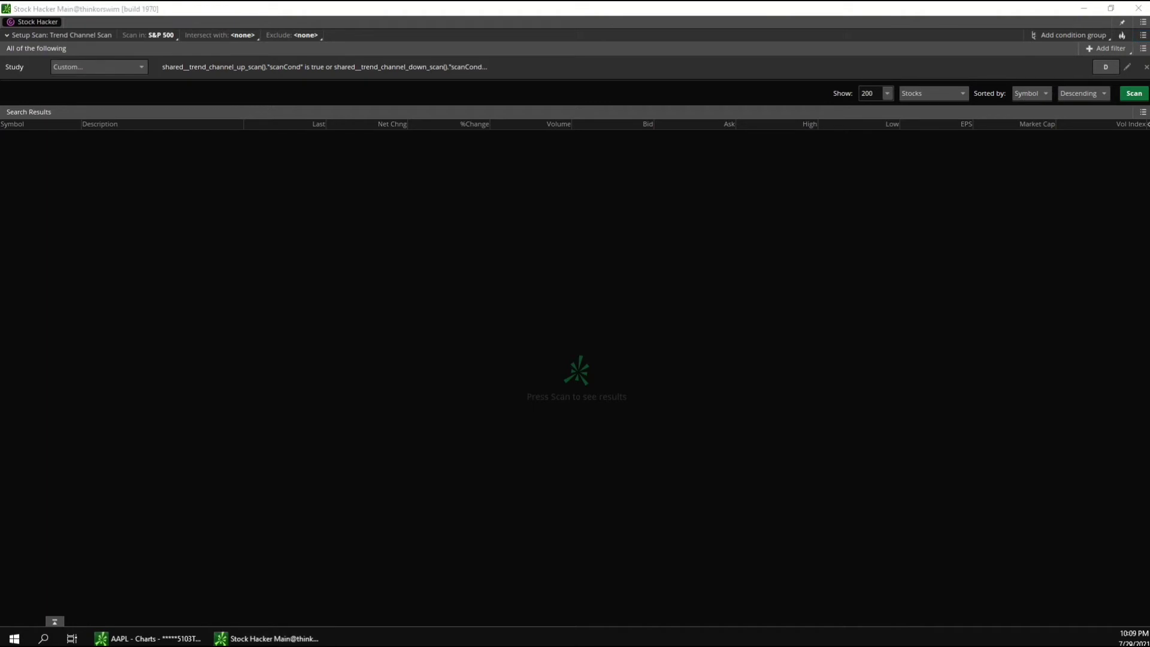
click(1102, 70)
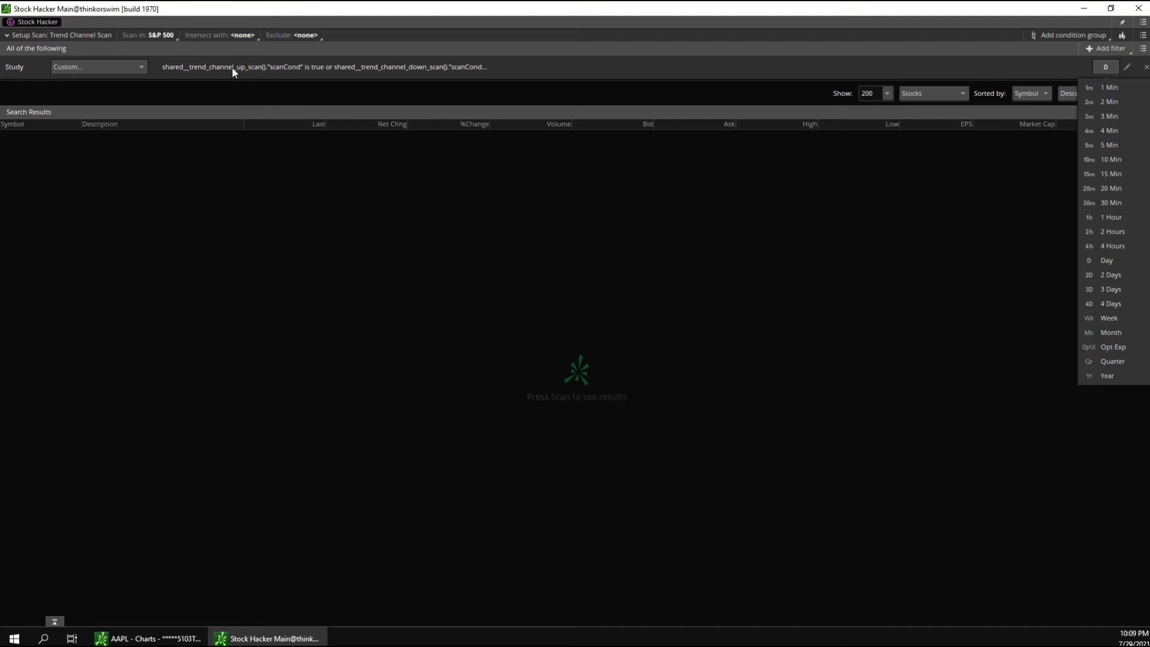
click(163, 37)
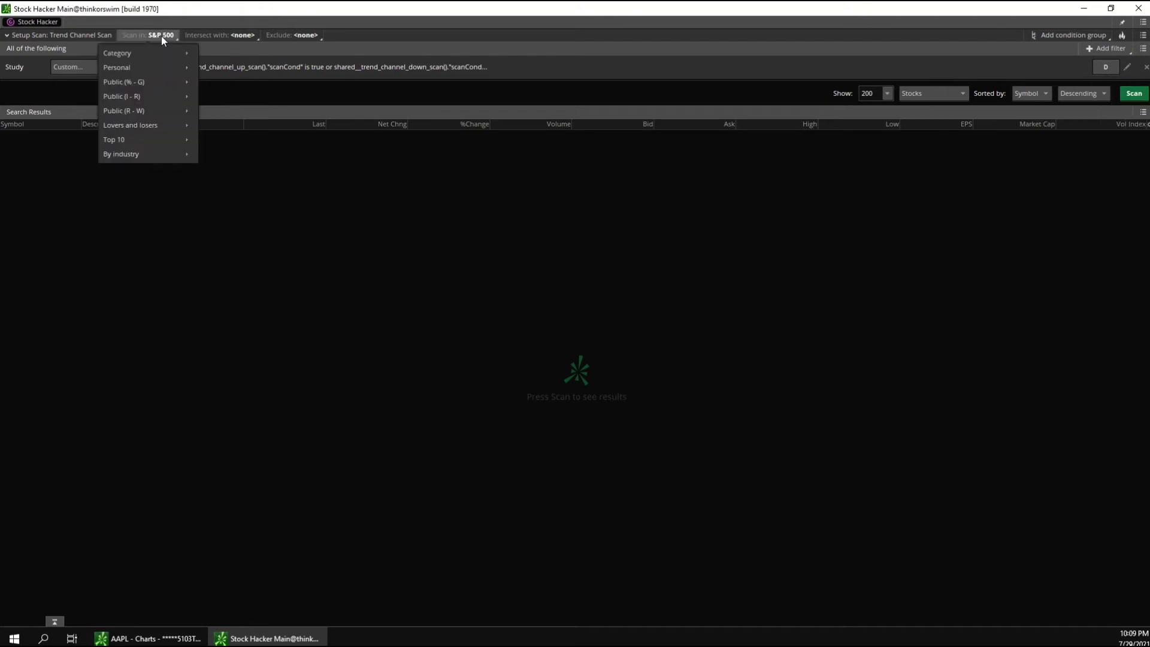
mouse_move(162, 52)
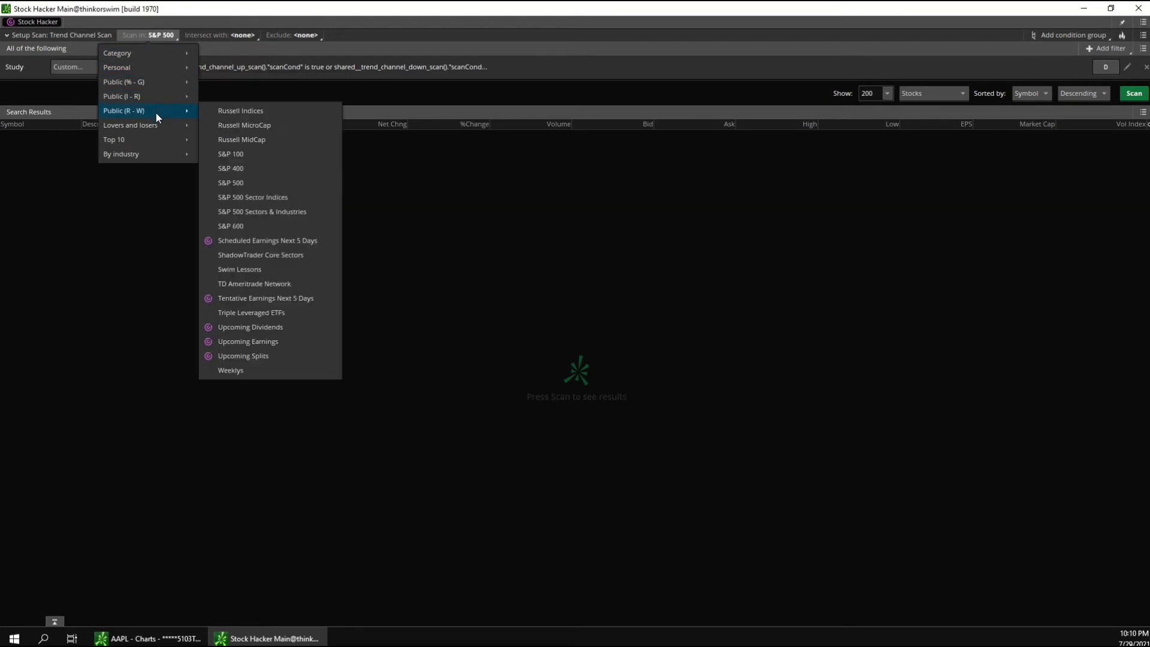
mouse_move(147, 154)
click(142, 217)
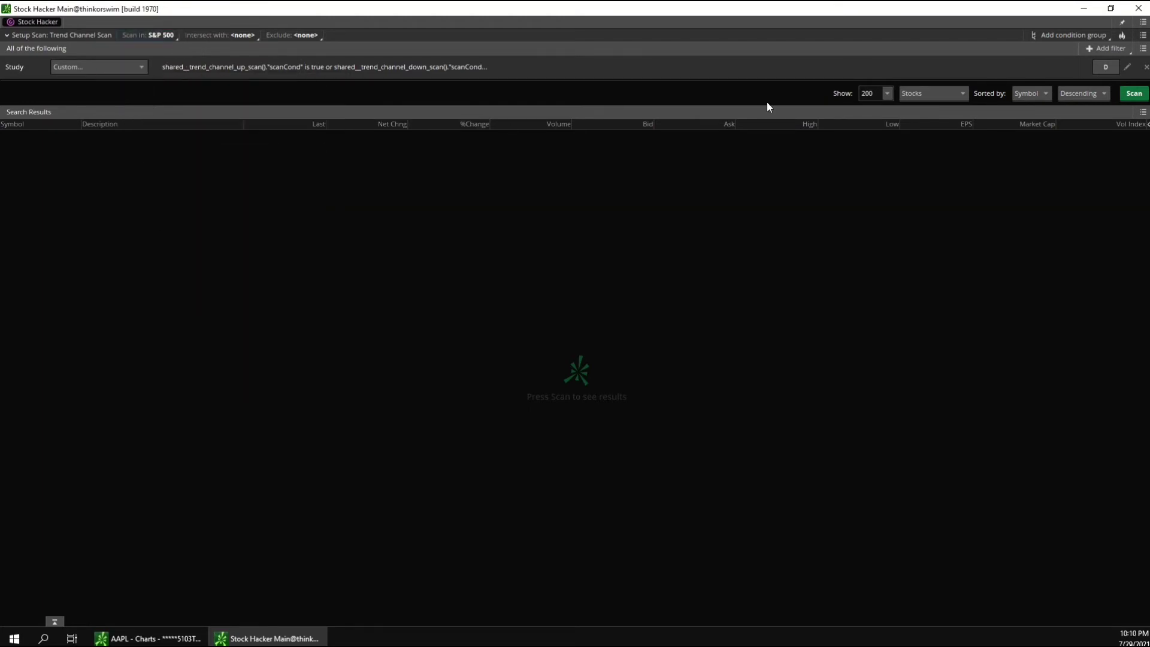
click(1128, 67)
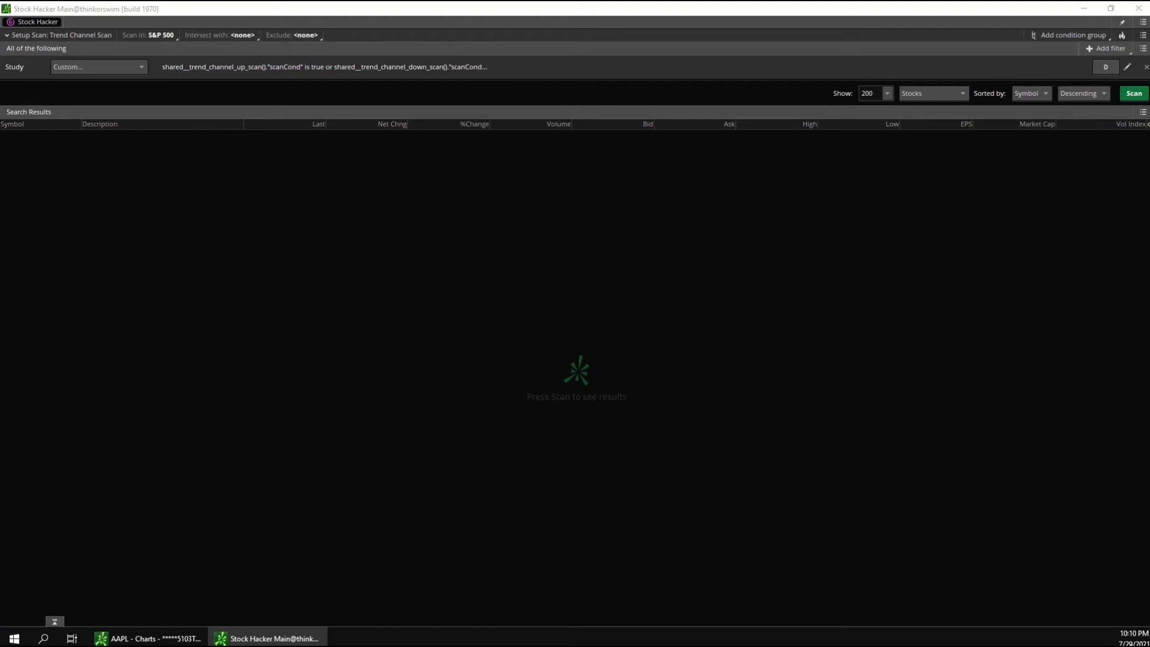
- Move the Scanner Custom Filter dialog to the centre of the screen
drag(664, 169, 490, 184)
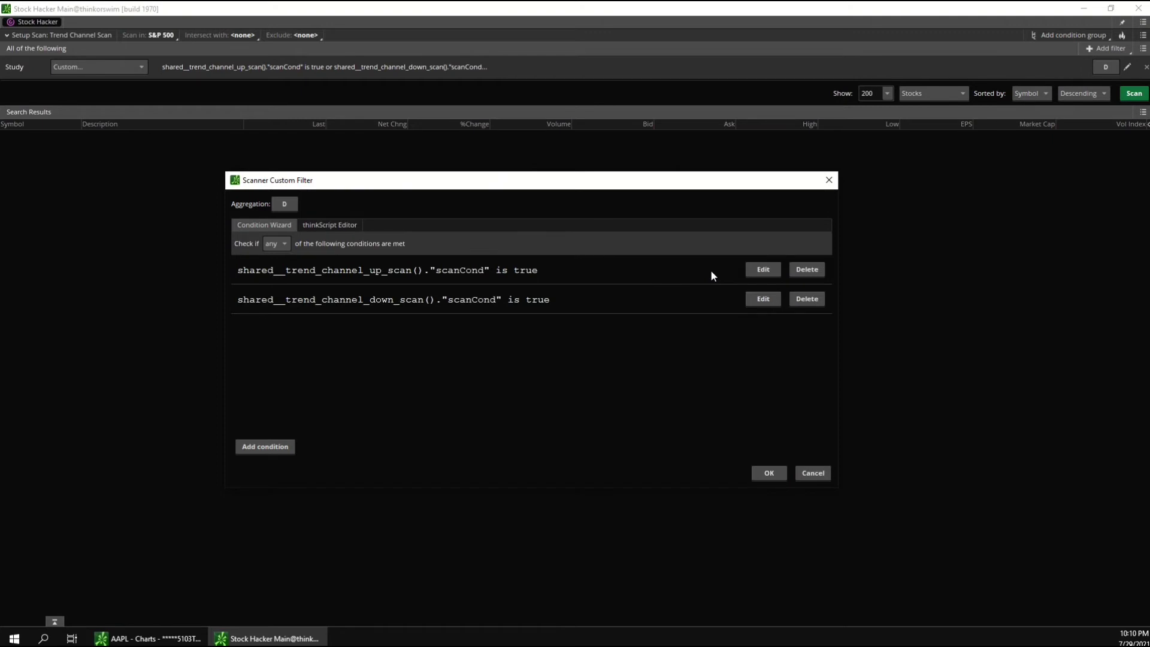
- Edit the first up-channel scan condition and view its scanCond and breakout plot choices
click(762, 270)
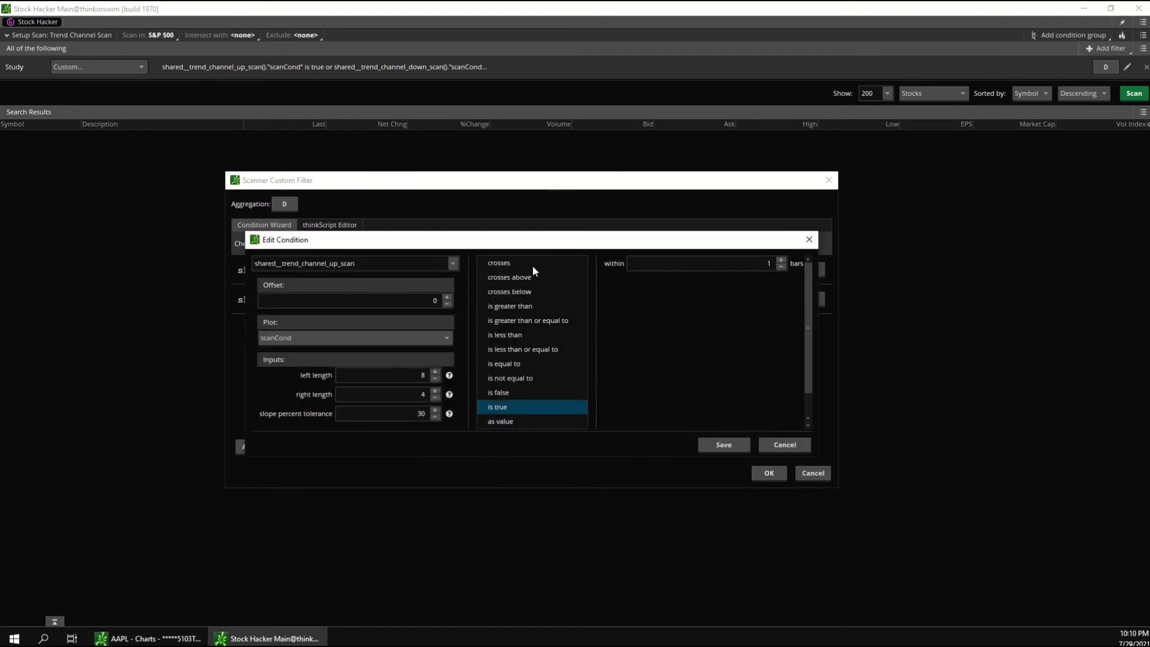
scroll(395, 346, down, 1)
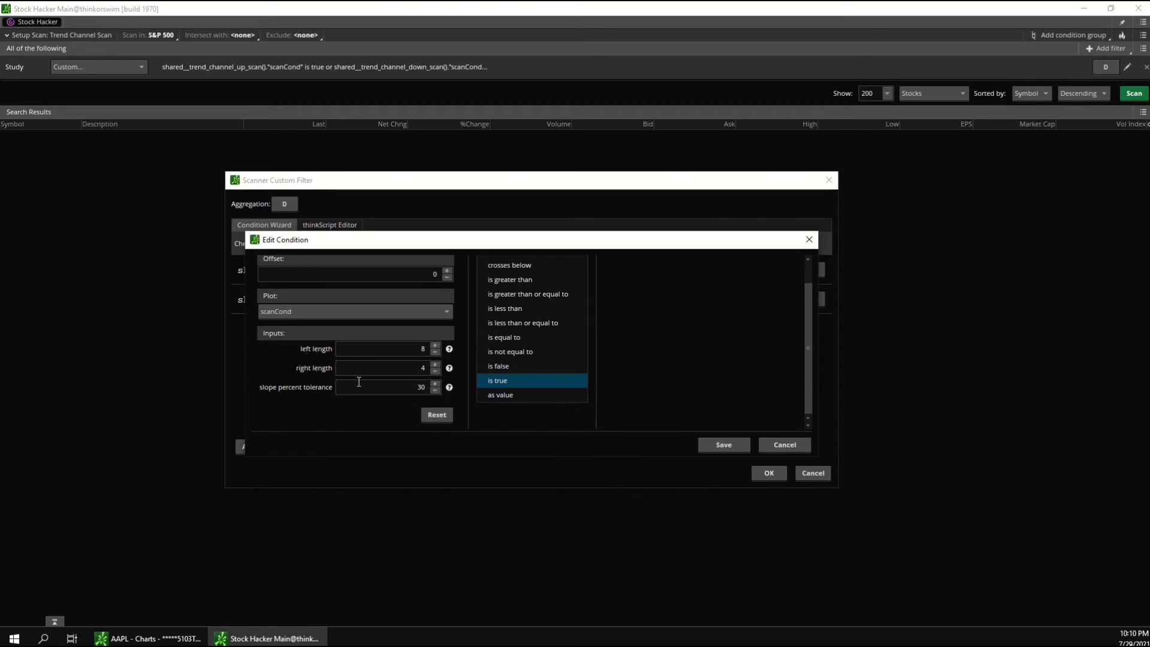
scroll(359, 378, up, 1)
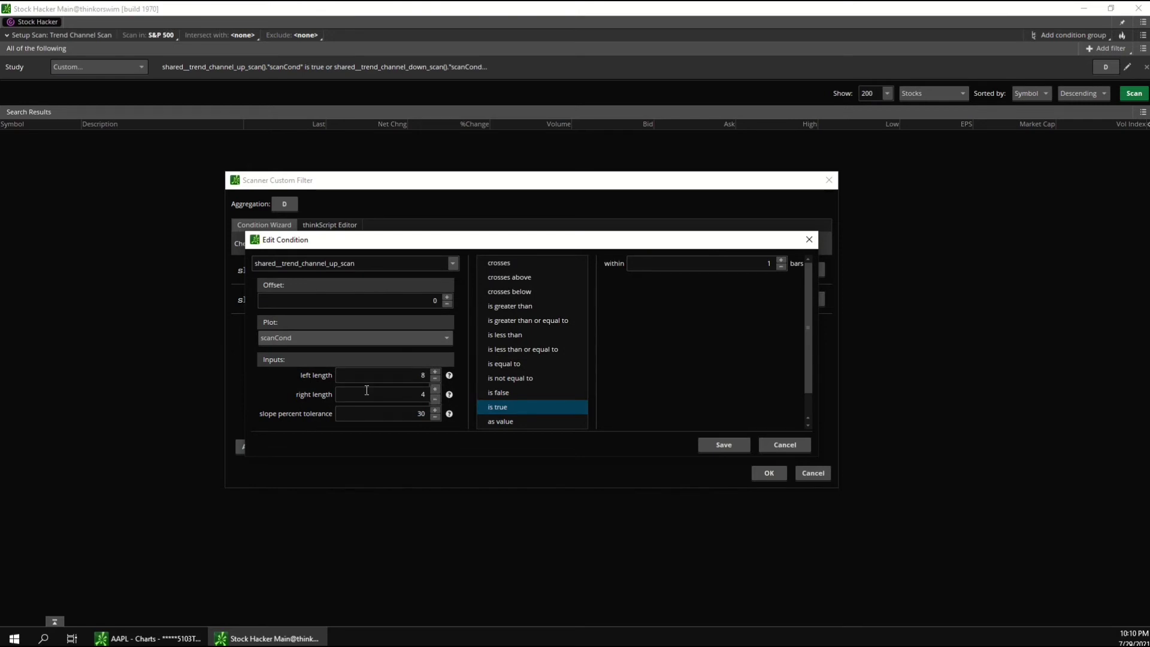
click(304, 339)
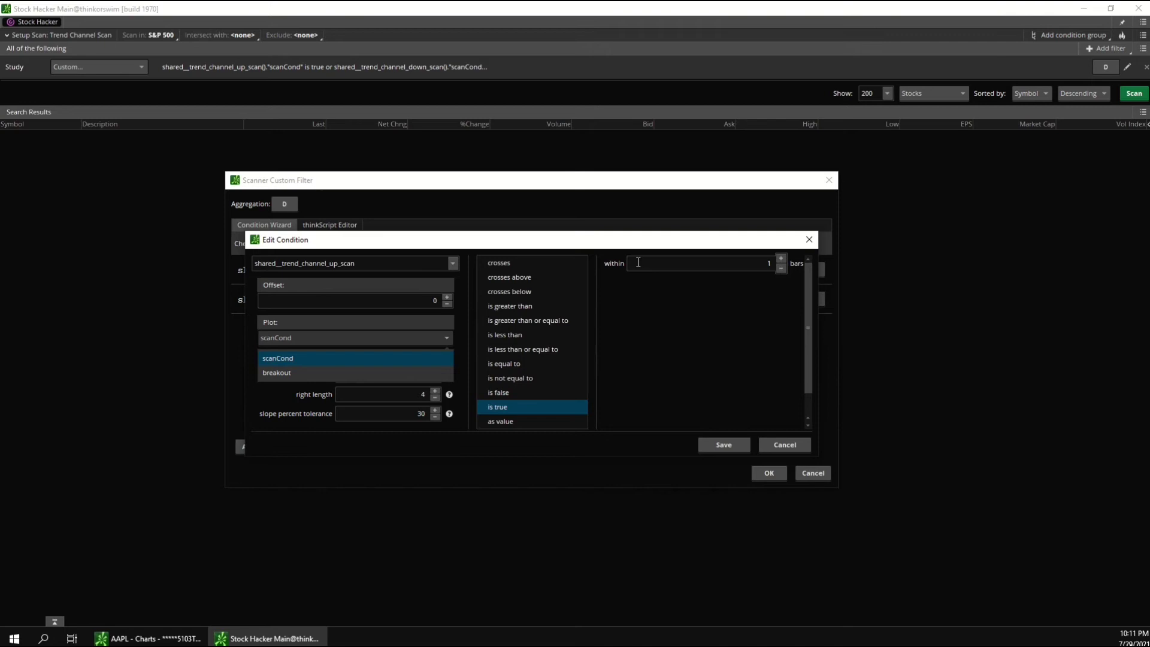
- Close the plot list, check the within-bars value, and cancel the condition edit unchanged
click(686, 264)
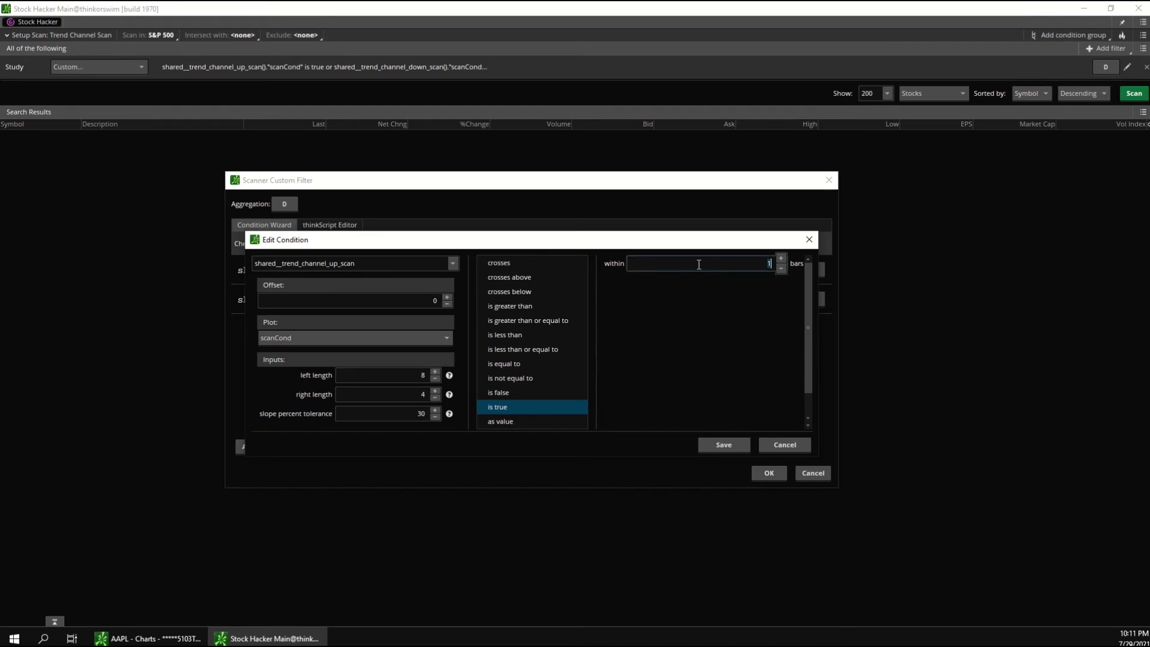
click(764, 268)
click(784, 445)
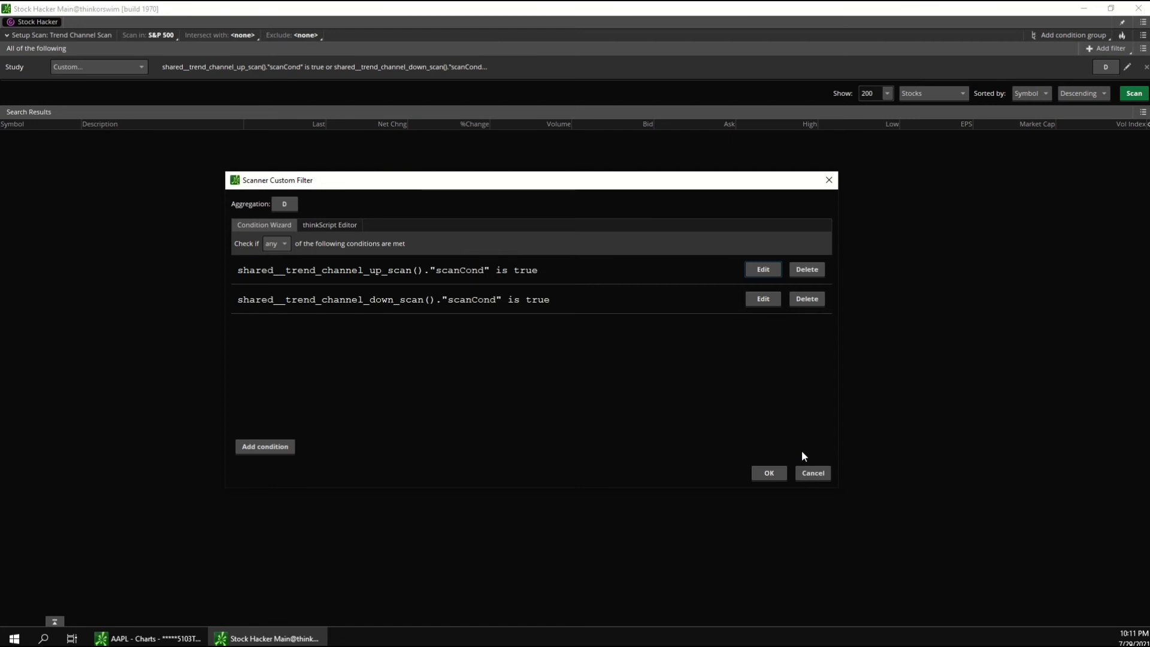
- Cancel the custom filter and load Personal > Trend Channel Breakout Scan as the scan query
click(813, 473)
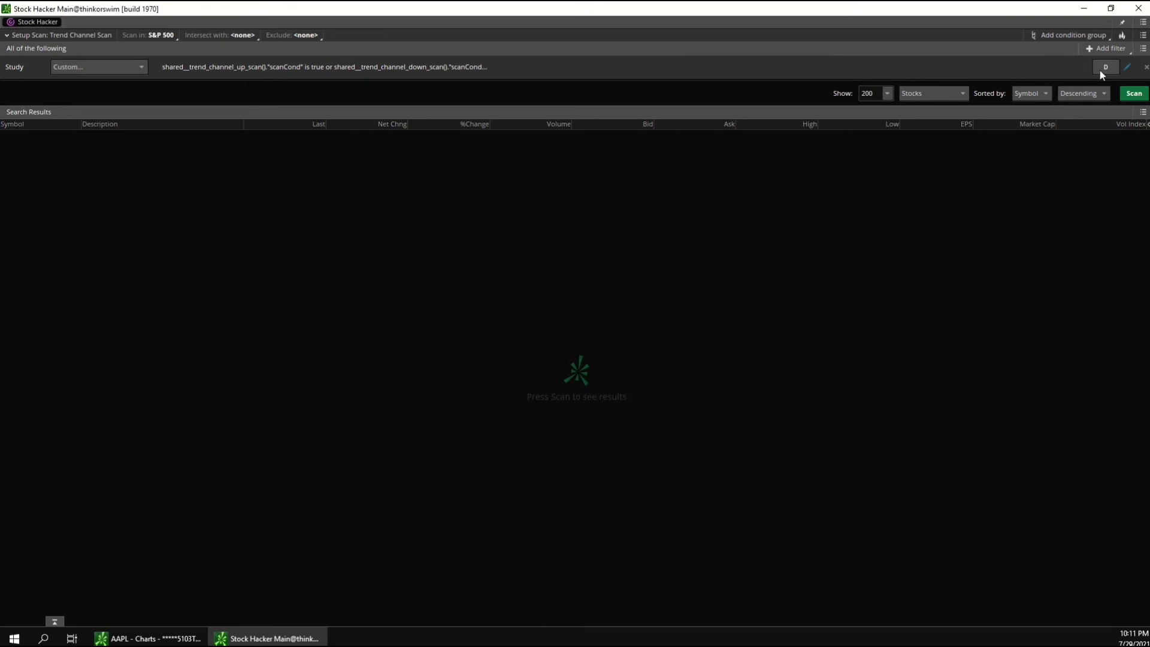
click(1143, 35)
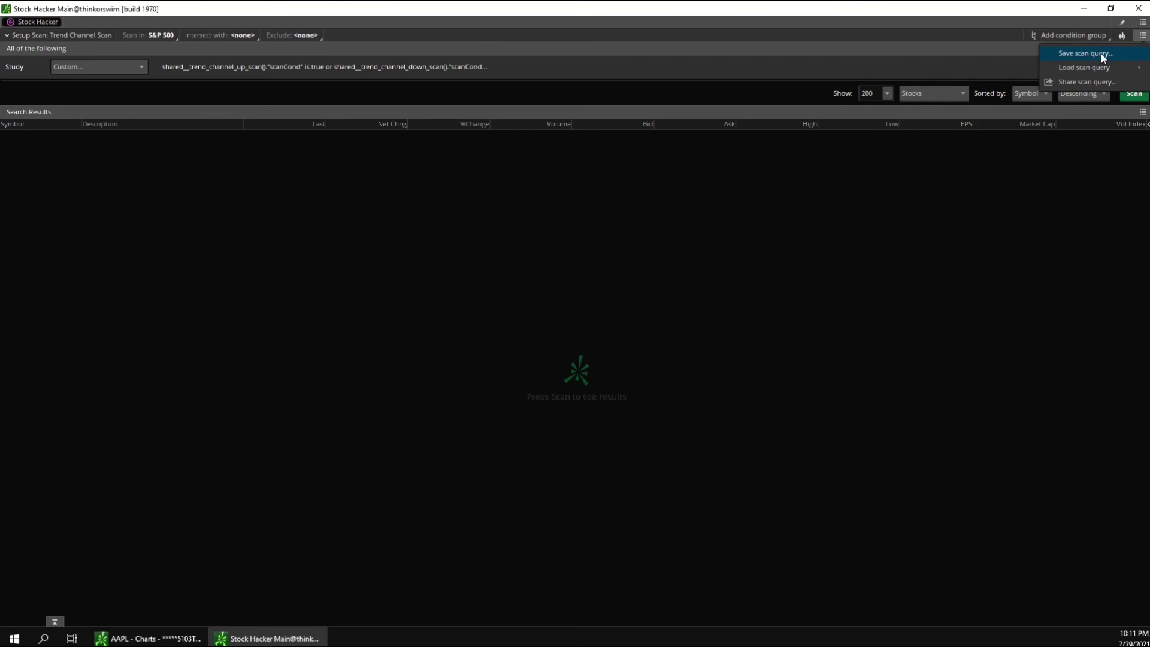
mouse_move(1088, 66)
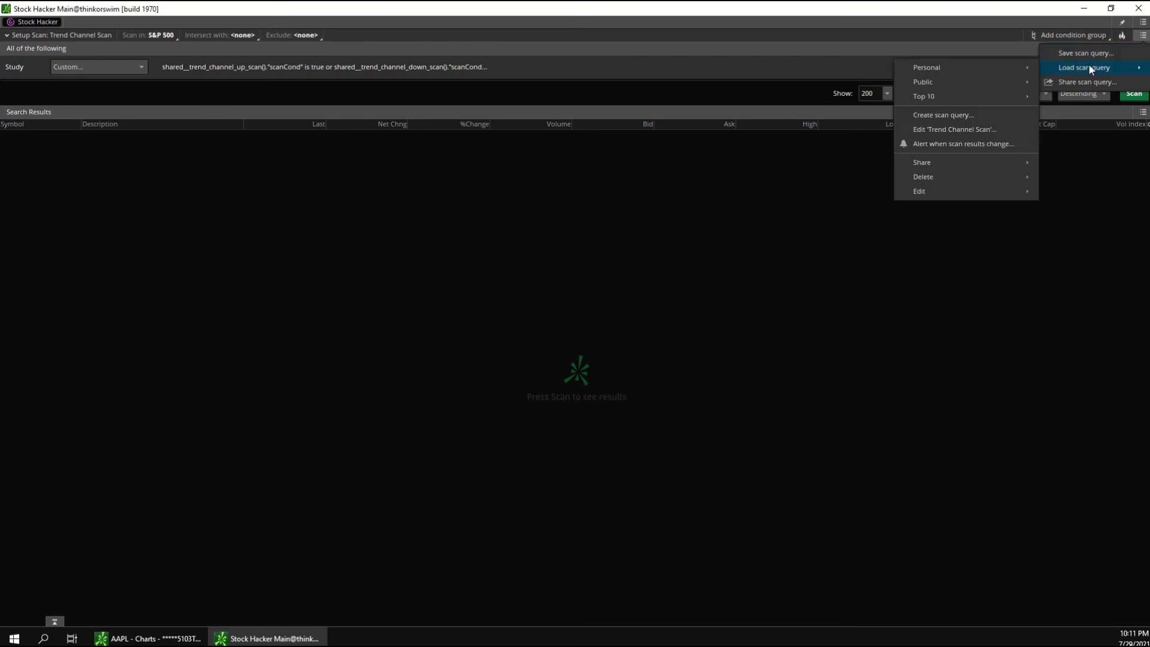
mouse_move(982, 70)
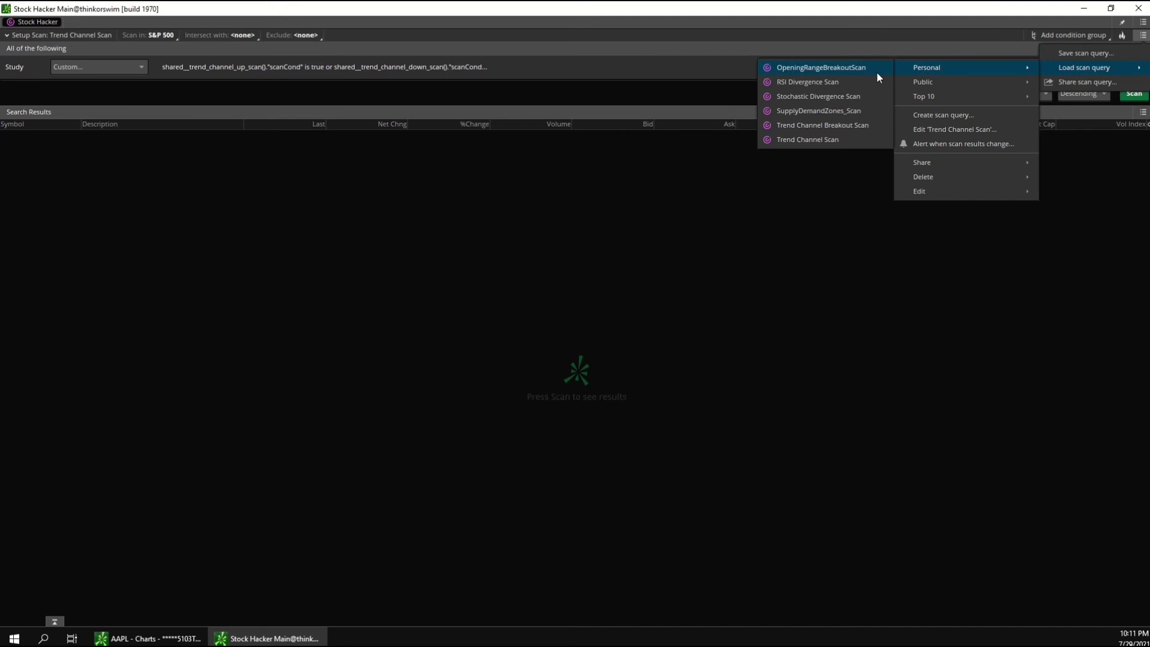
click(872, 125)
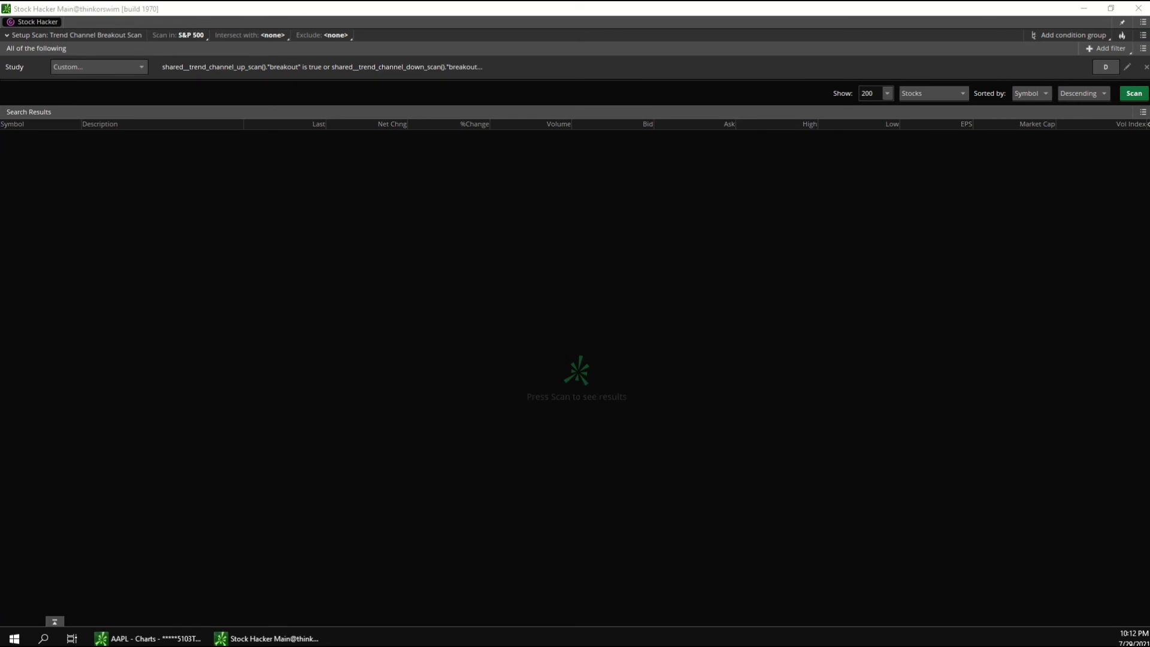
- Load the Personal 'Trend Channel Breakout Scan' into the Quotes watchlist, listing SYY and F
drag(779, 321, 403, 13)
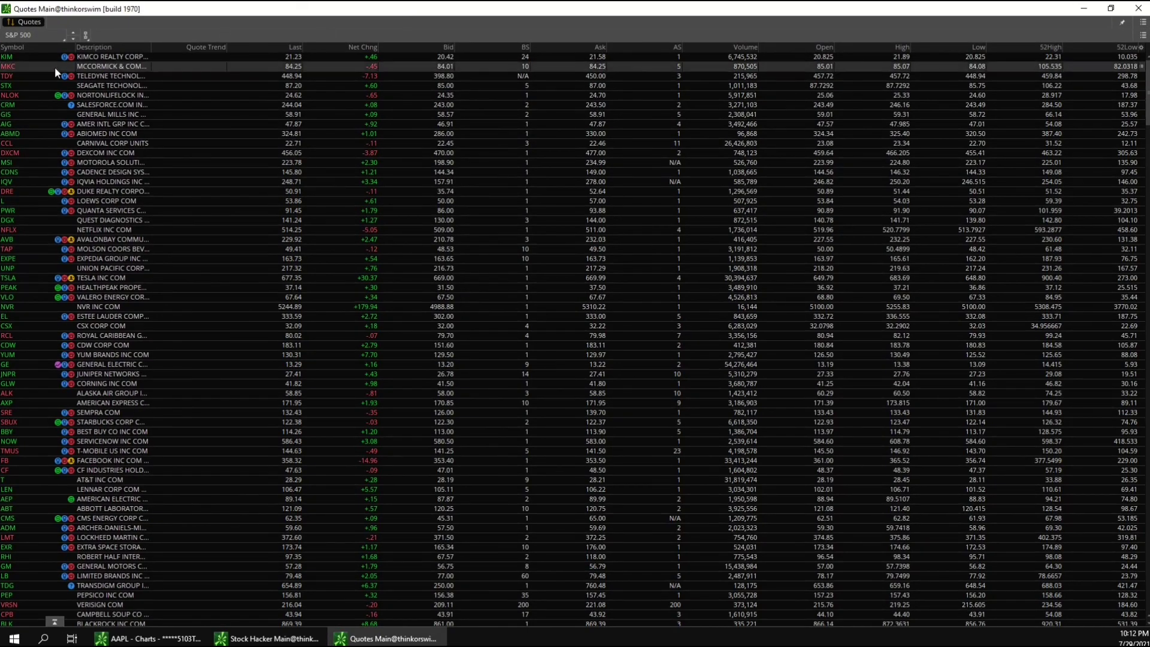
click(21, 36)
mouse_move(31, 98)
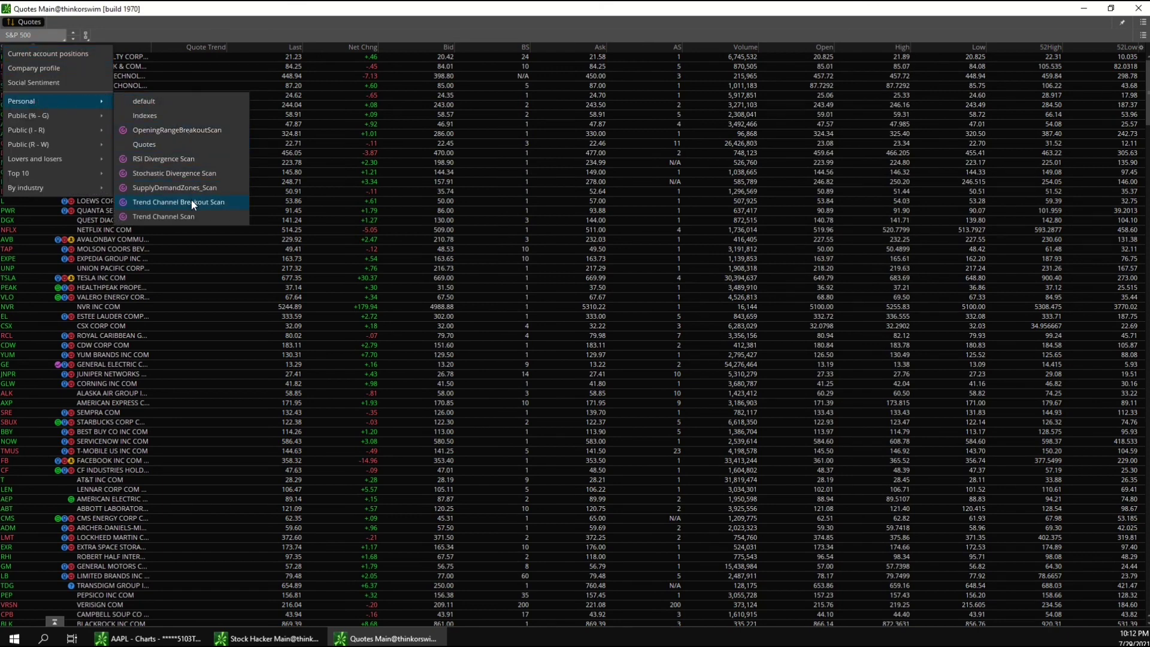
click(228, 204)
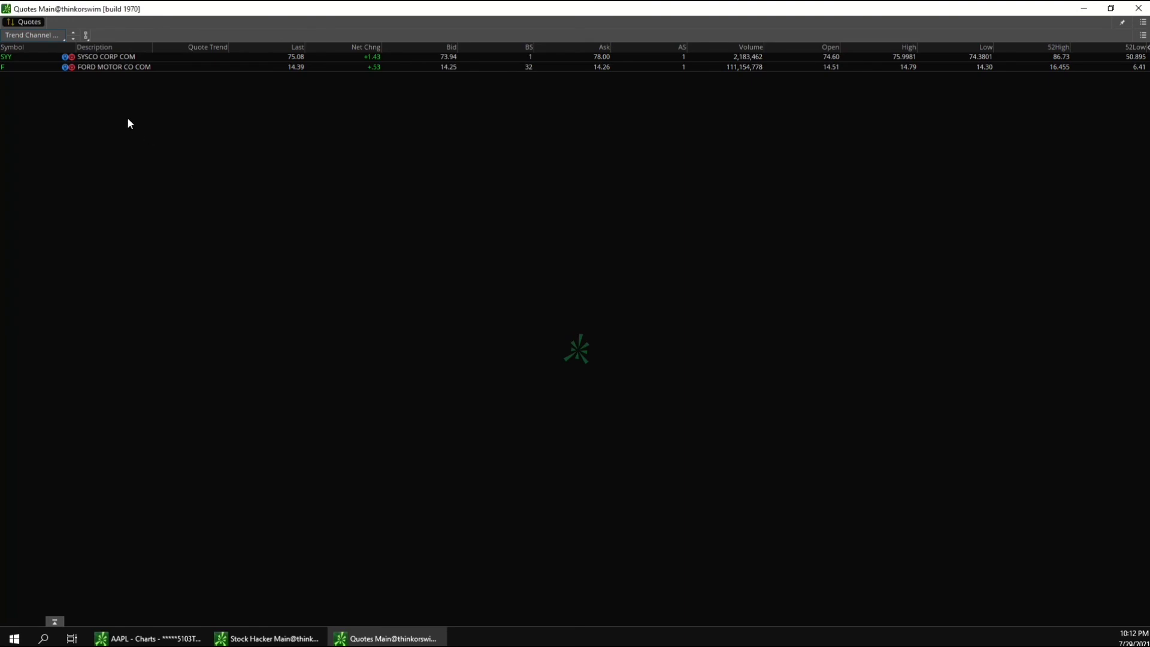
- Snap the Quotes watchlist to the left half and the AAPL chart to the right
key(super+Left)
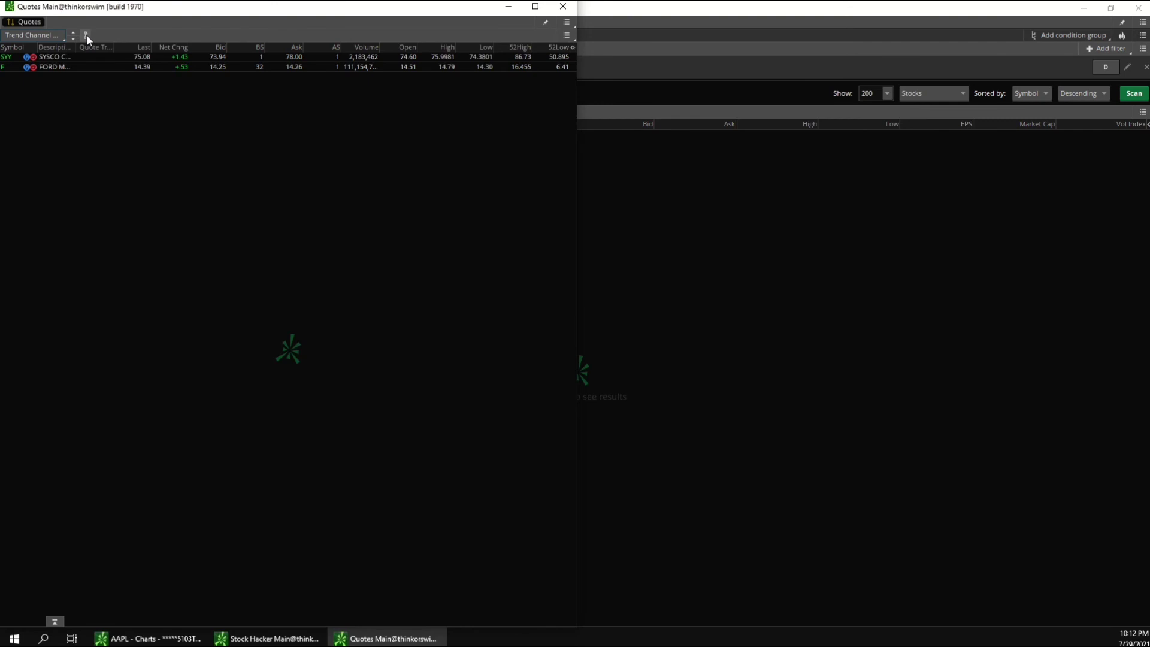
click(173, 636)
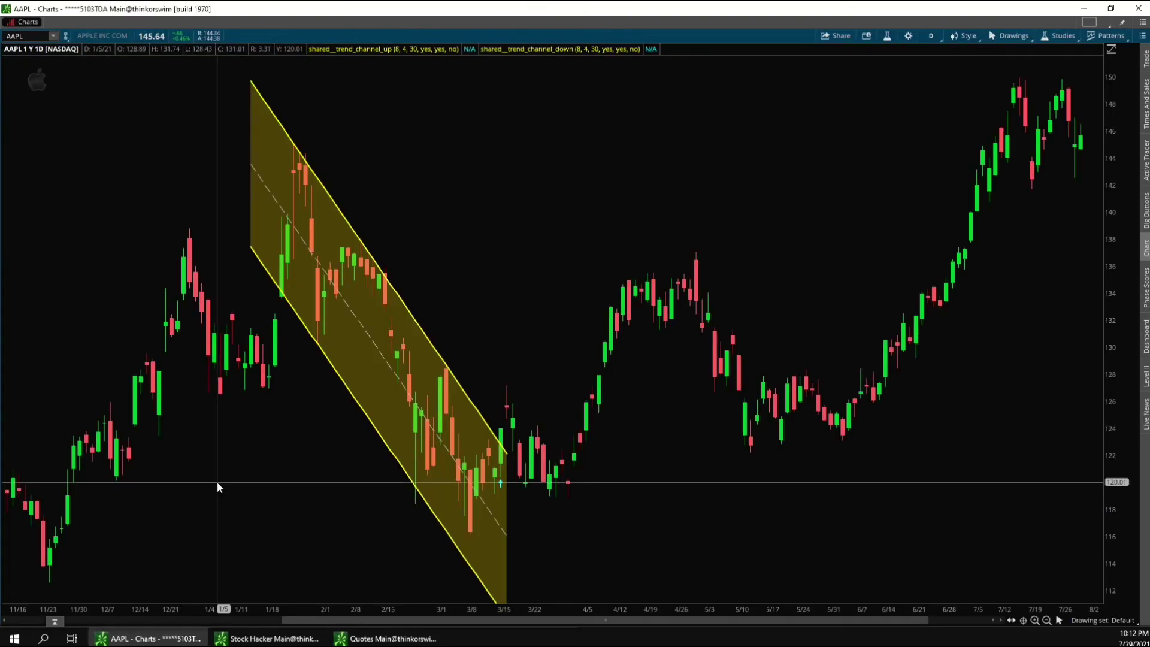
key(super+Right)
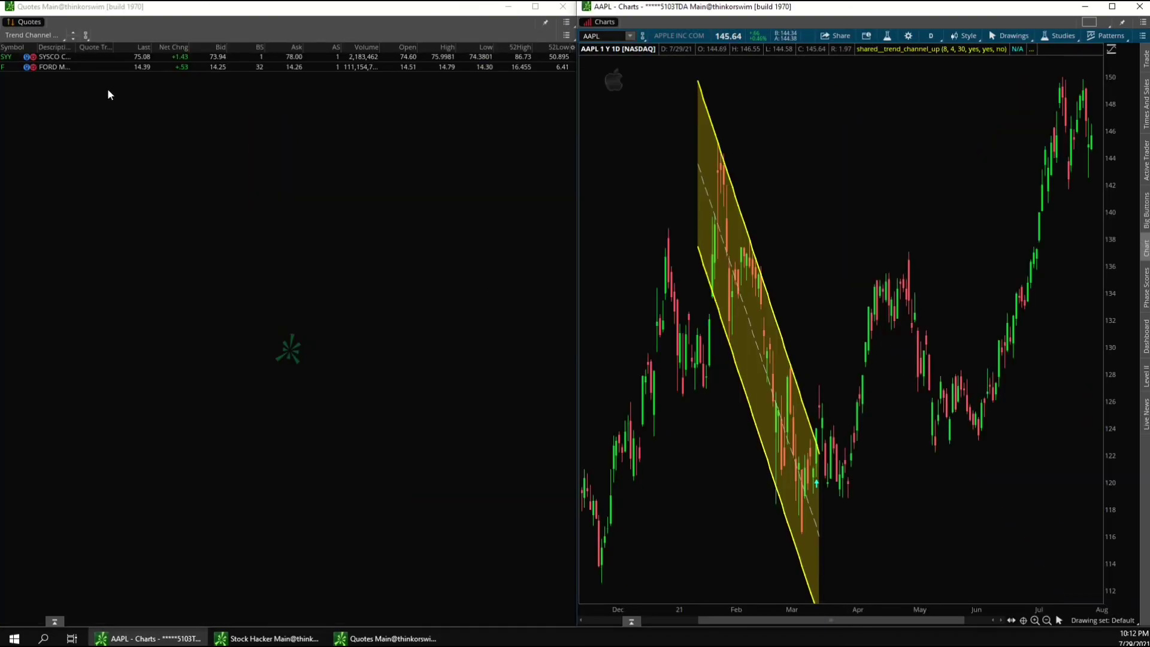
- Link the watchlist and chart in the Red group and display SYY on the chart
click(87, 36)
click(80, 68)
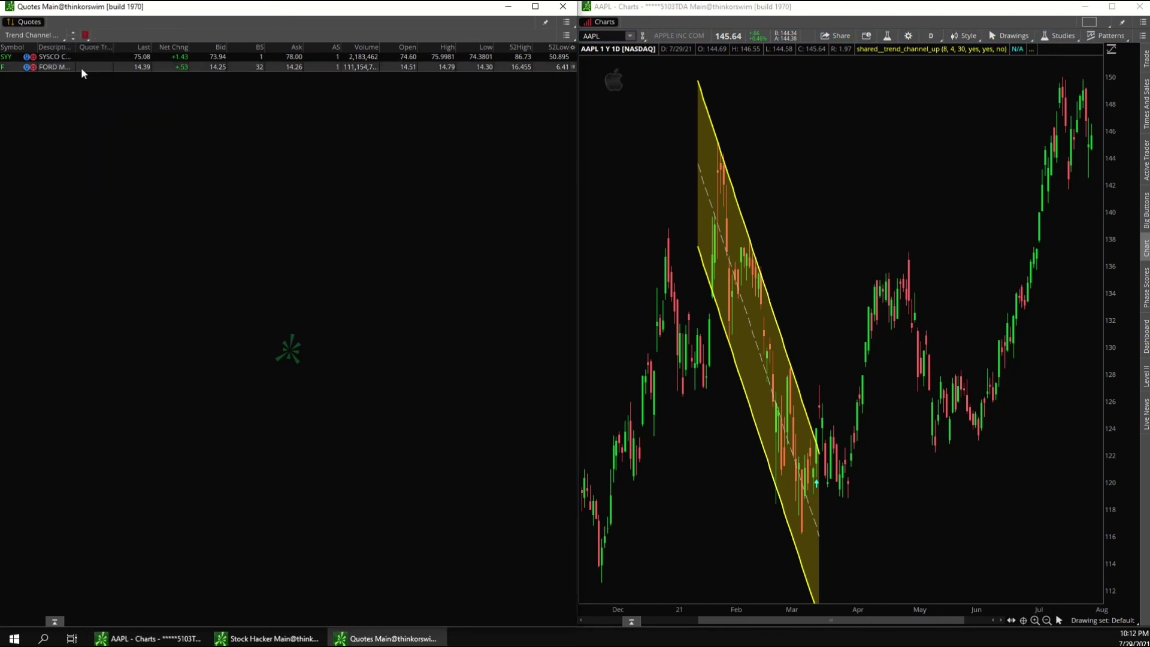
click(641, 36)
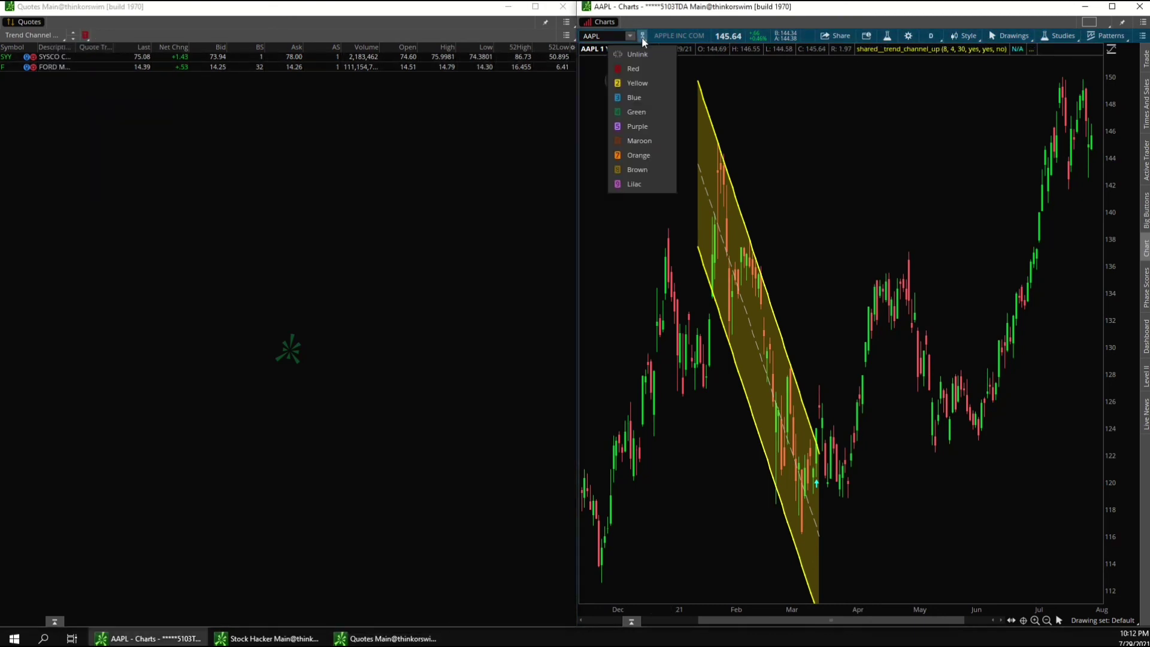
click(643, 69)
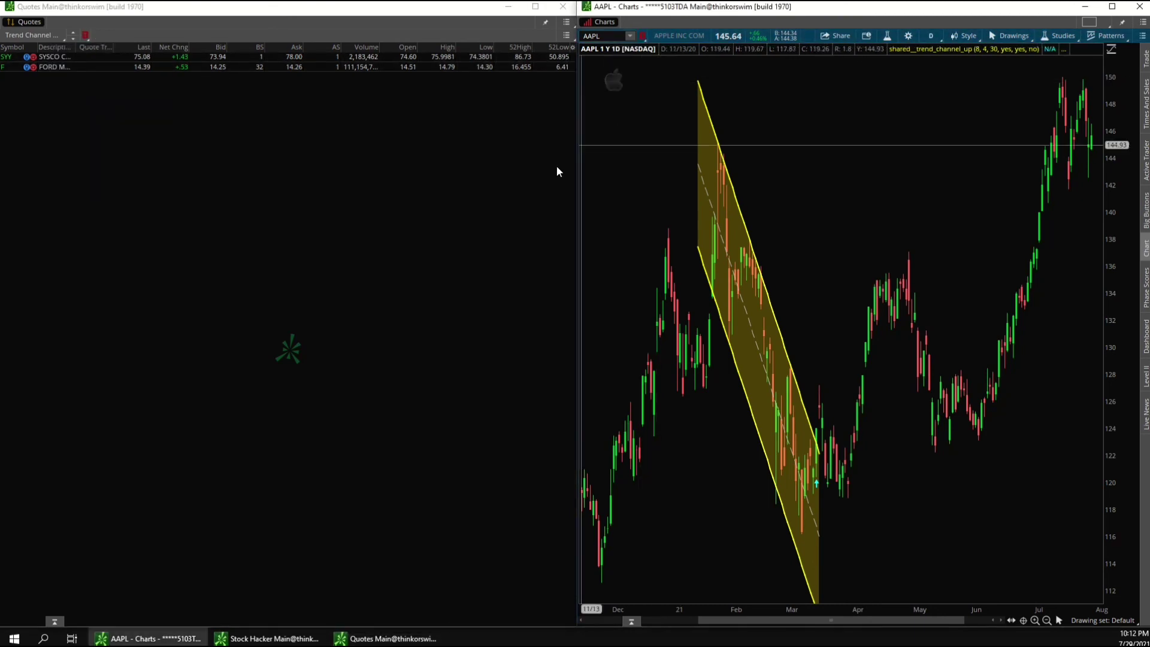
click(30, 58)
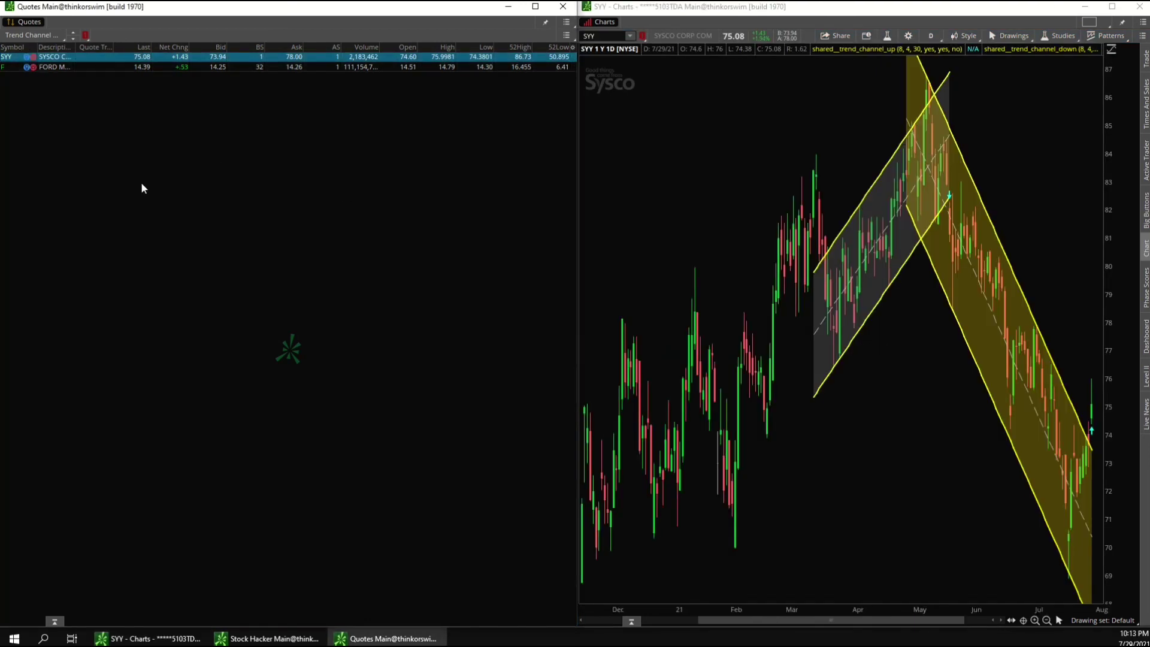
- Show Ford (F) on the linked chart and zoom it to 5/10 through 8/9
drag(821, 324, 1093, 242)
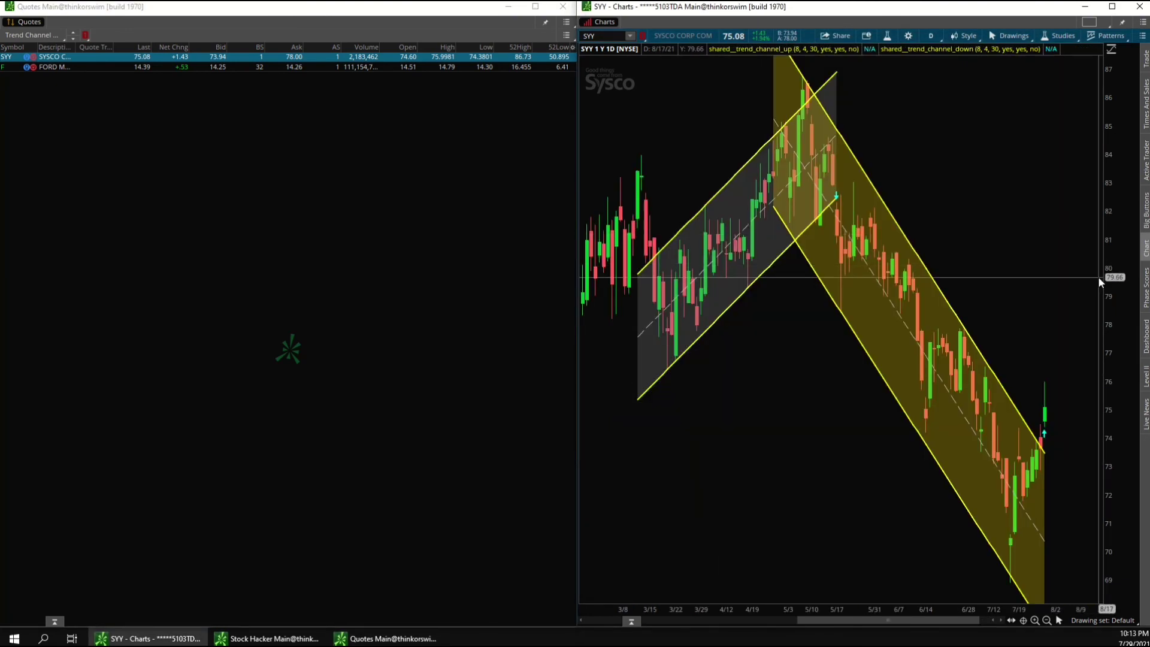
click(160, 93)
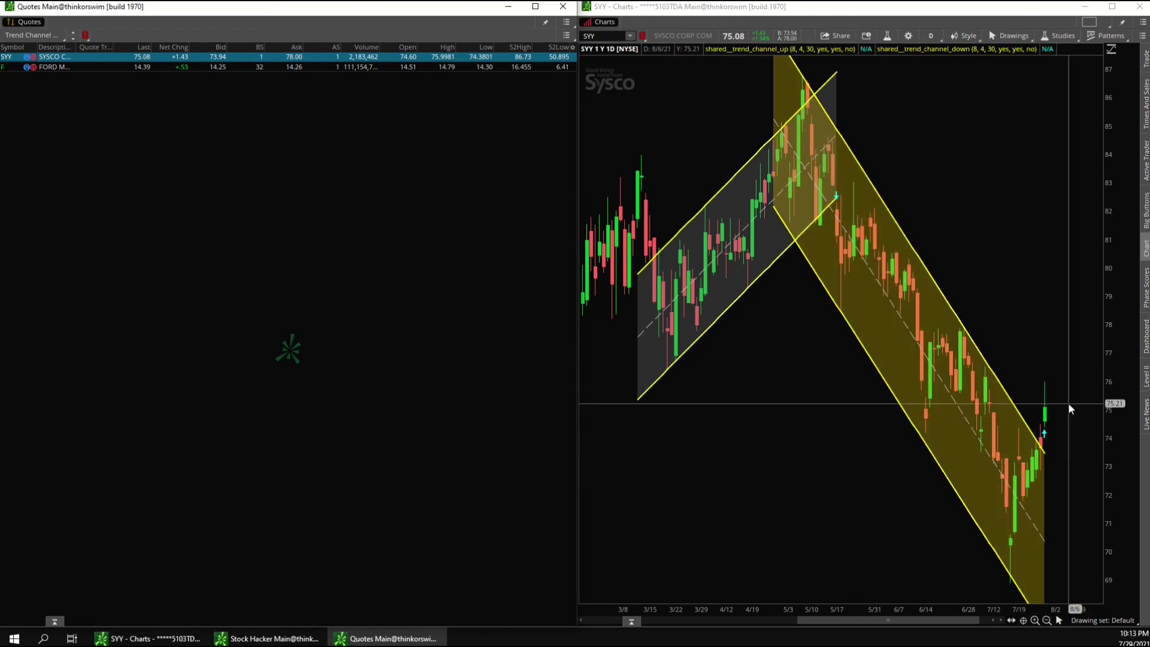
click(18, 67)
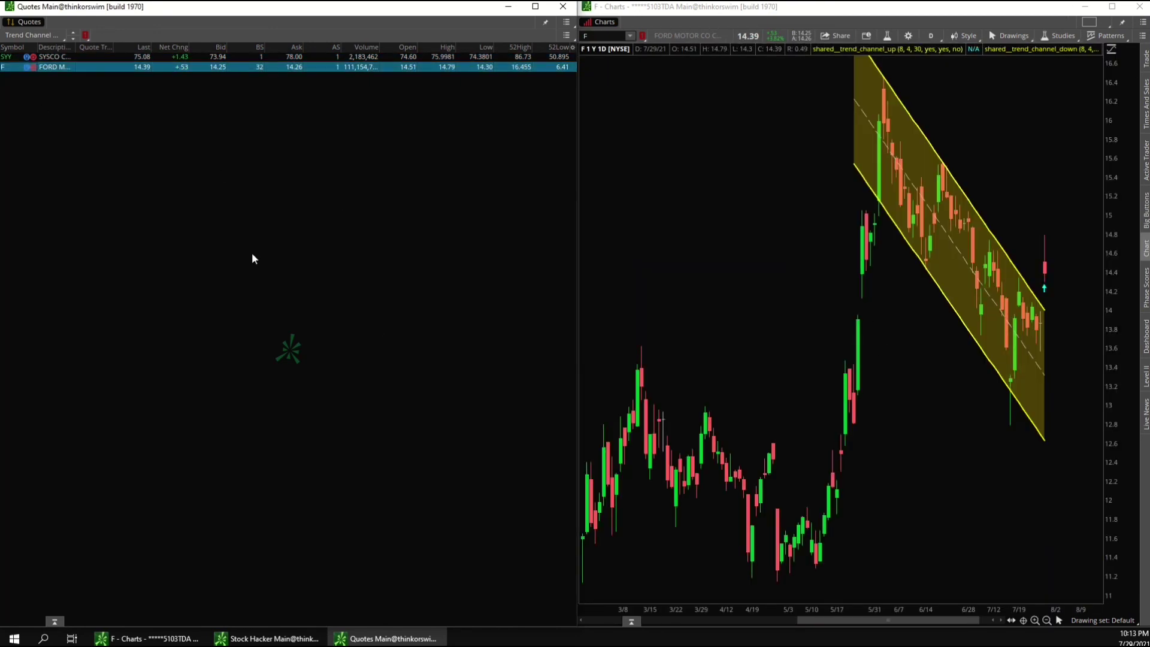
drag(807, 215, 1045, 233)
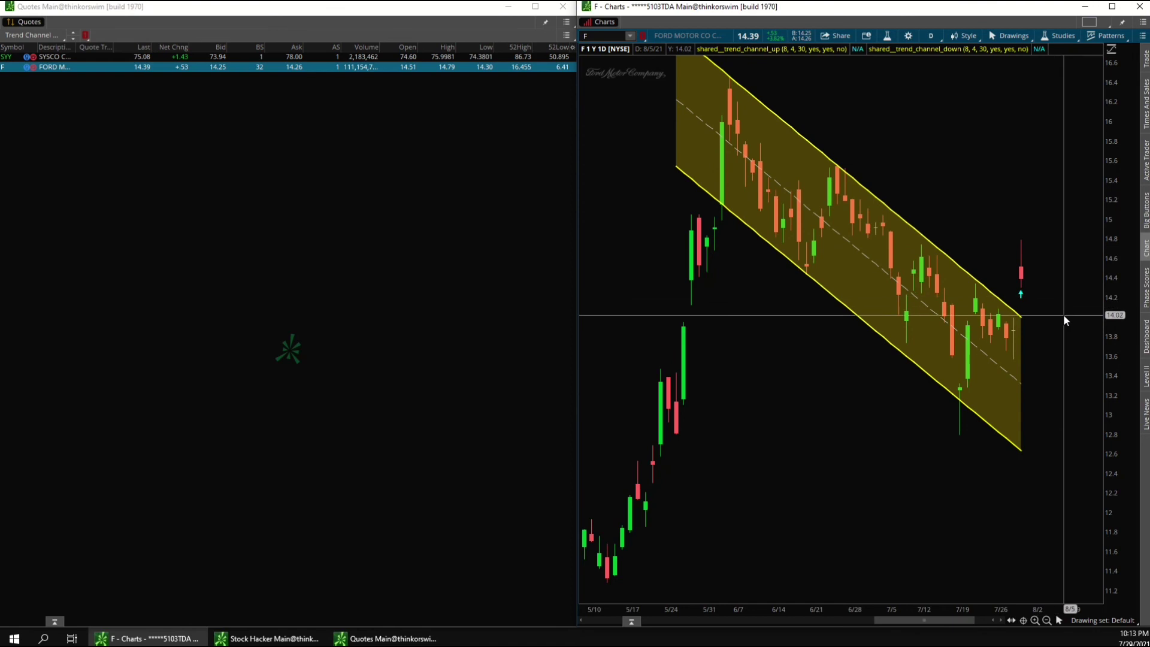
- Maximize the Ford Charts window to fill the screen
click(1112, 8)
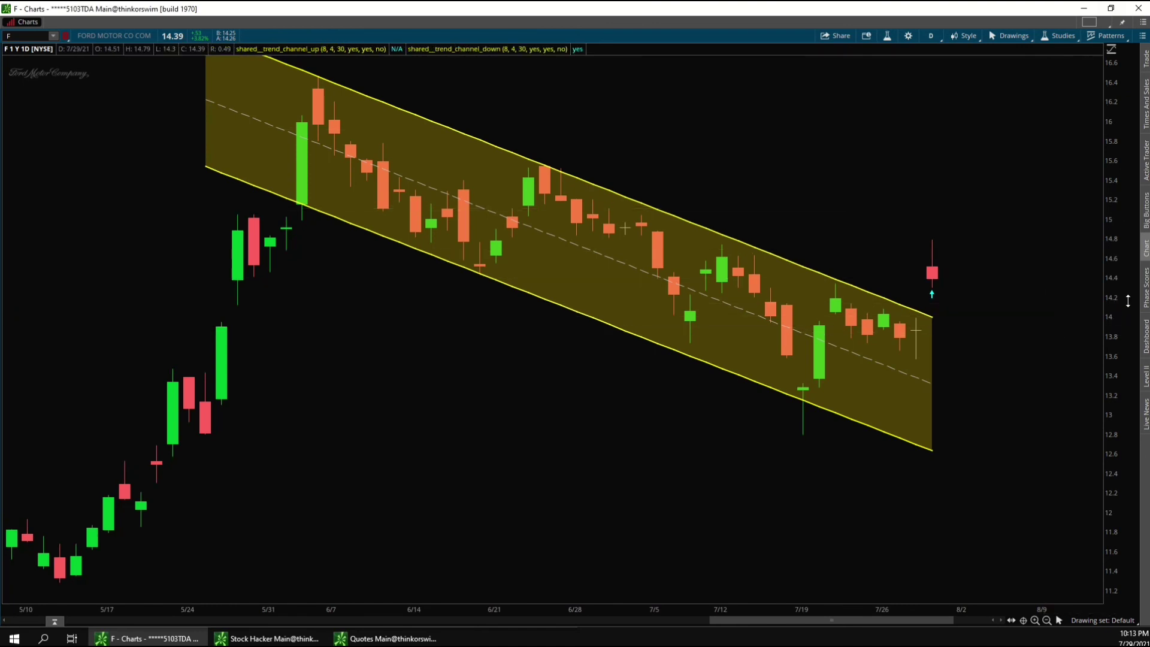